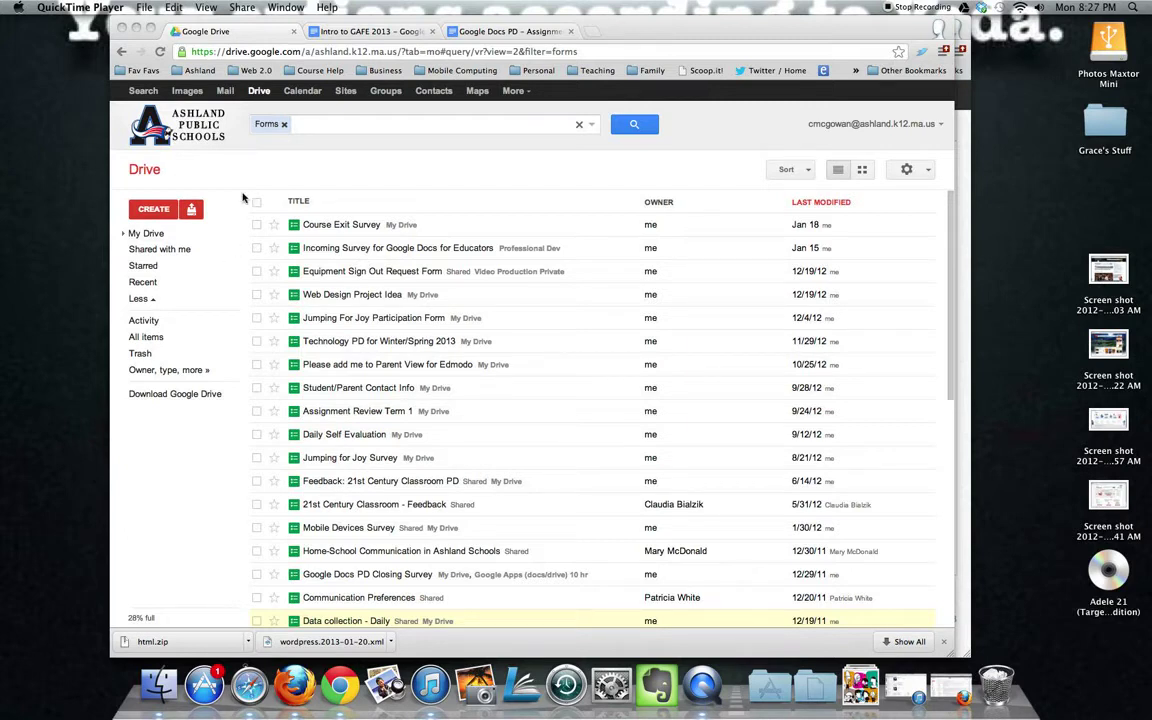
# Create a new Google Form from the CREATE menu in Google Drive
pyautogui.click(153, 212)
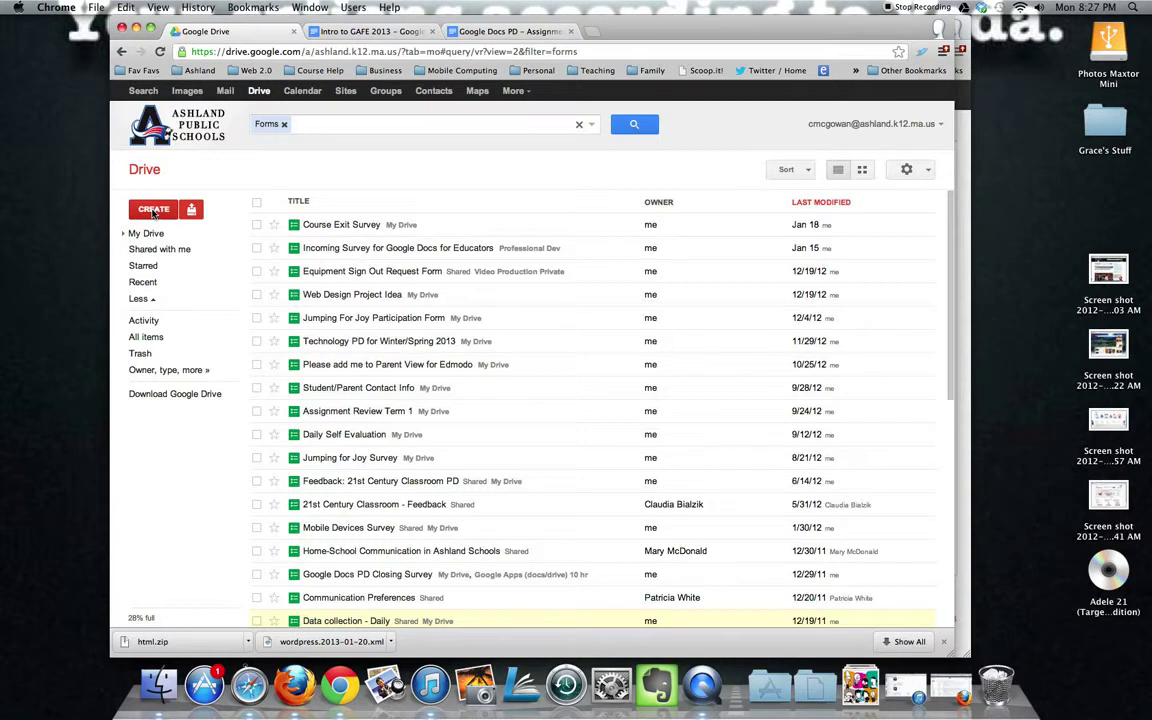
pyautogui.click(153, 211)
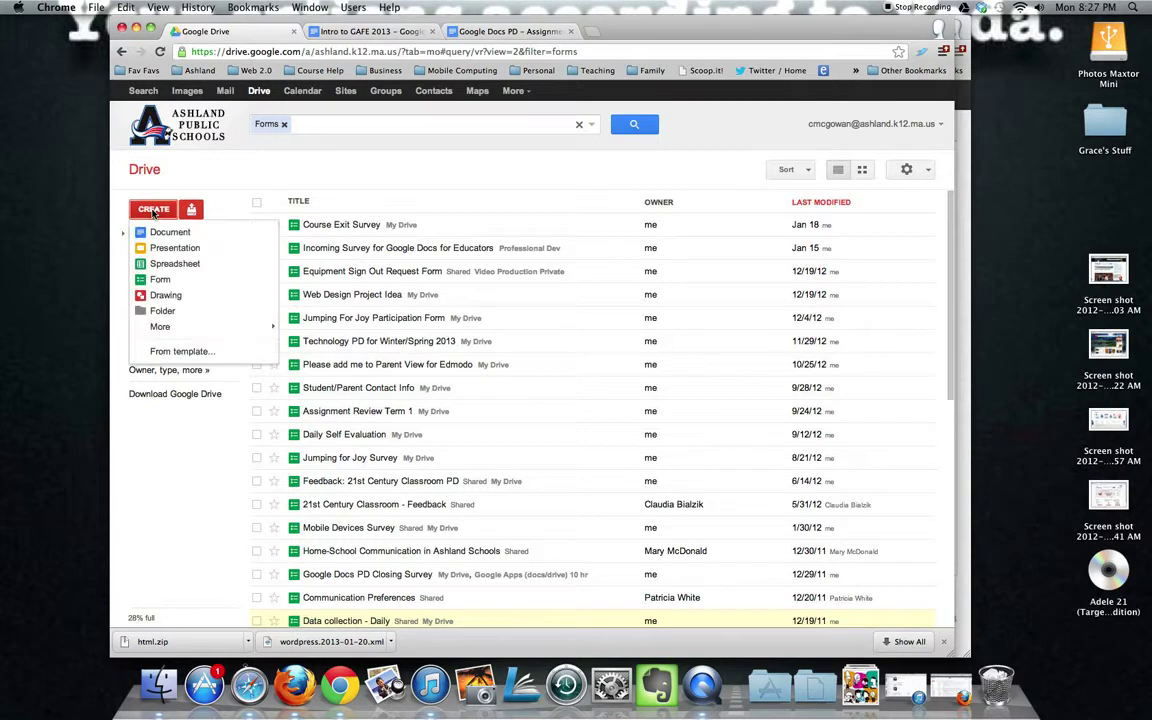
pyautogui.click(157, 284)
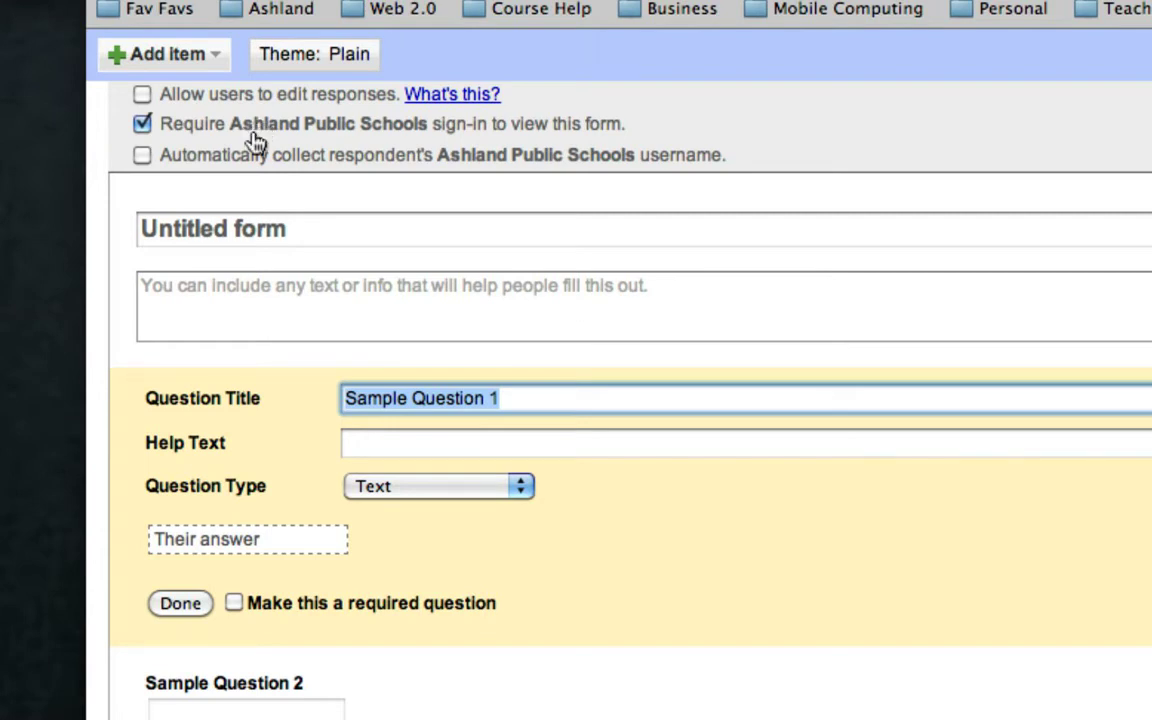
# Replace 'Untitled form' with the title 'Test Survey'
pyautogui.click(231, 229)
pyautogui.moveTo(272, 230); pyautogui.dragTo(138, 229)
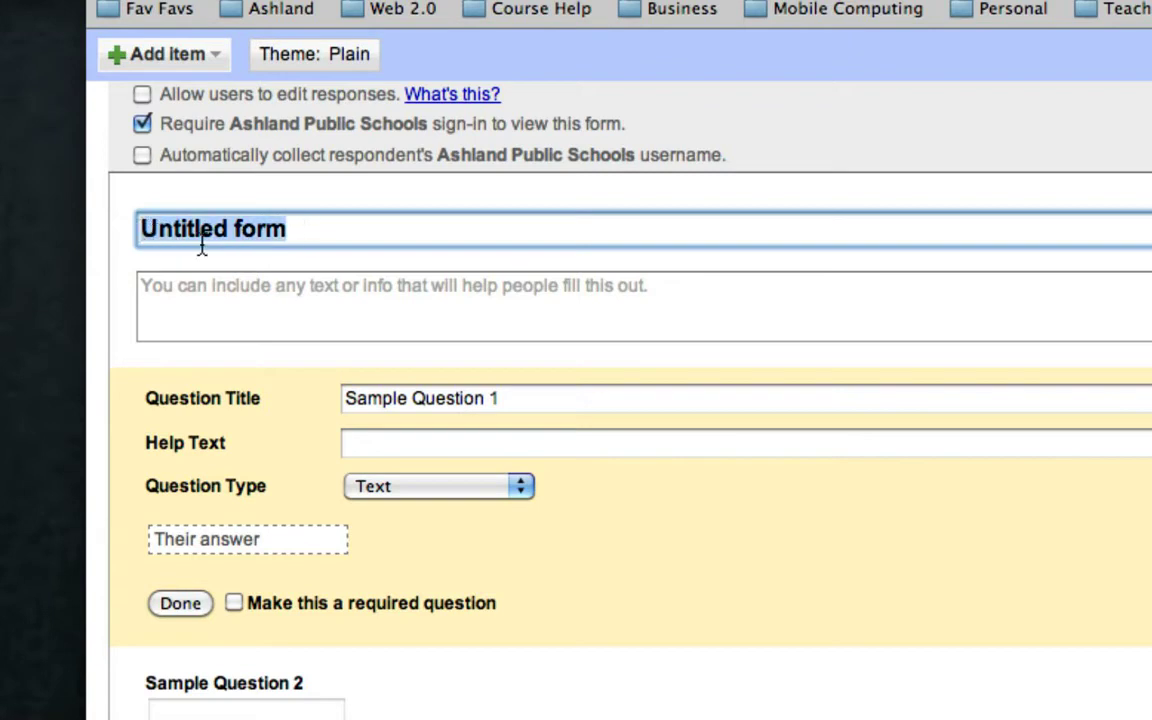
pyautogui.write('t')
pyautogui.press('BackSpace')
pyautogui.write('Test')
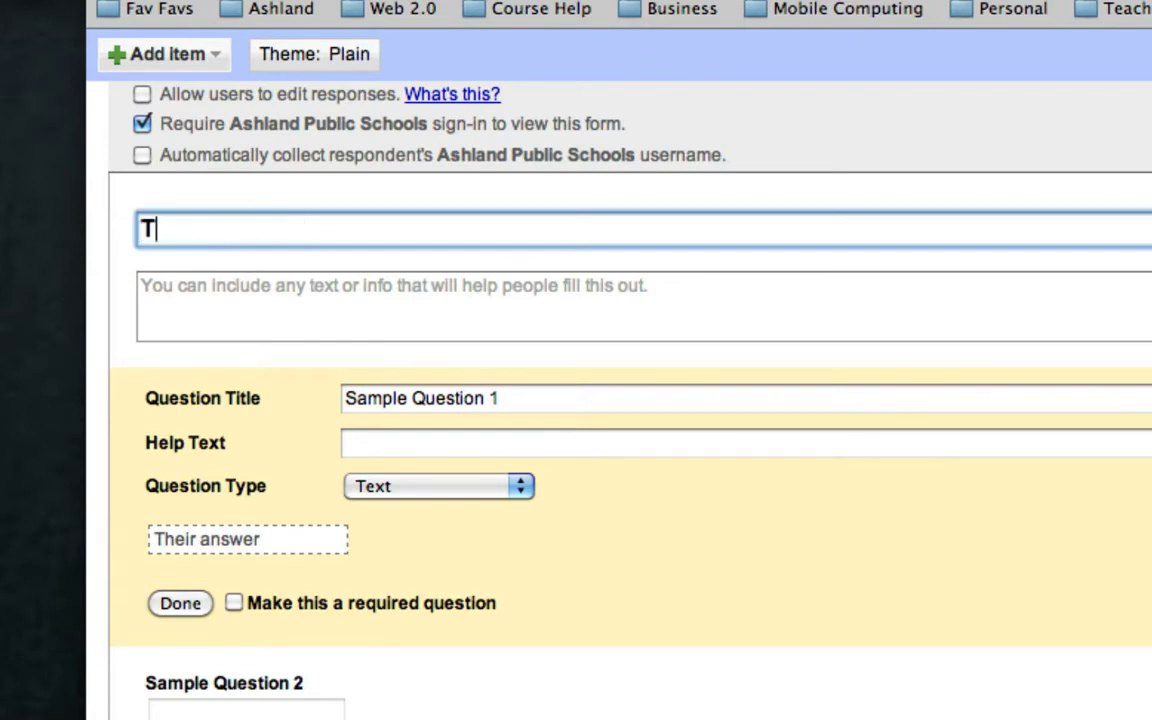
pyautogui.write(' Survey')
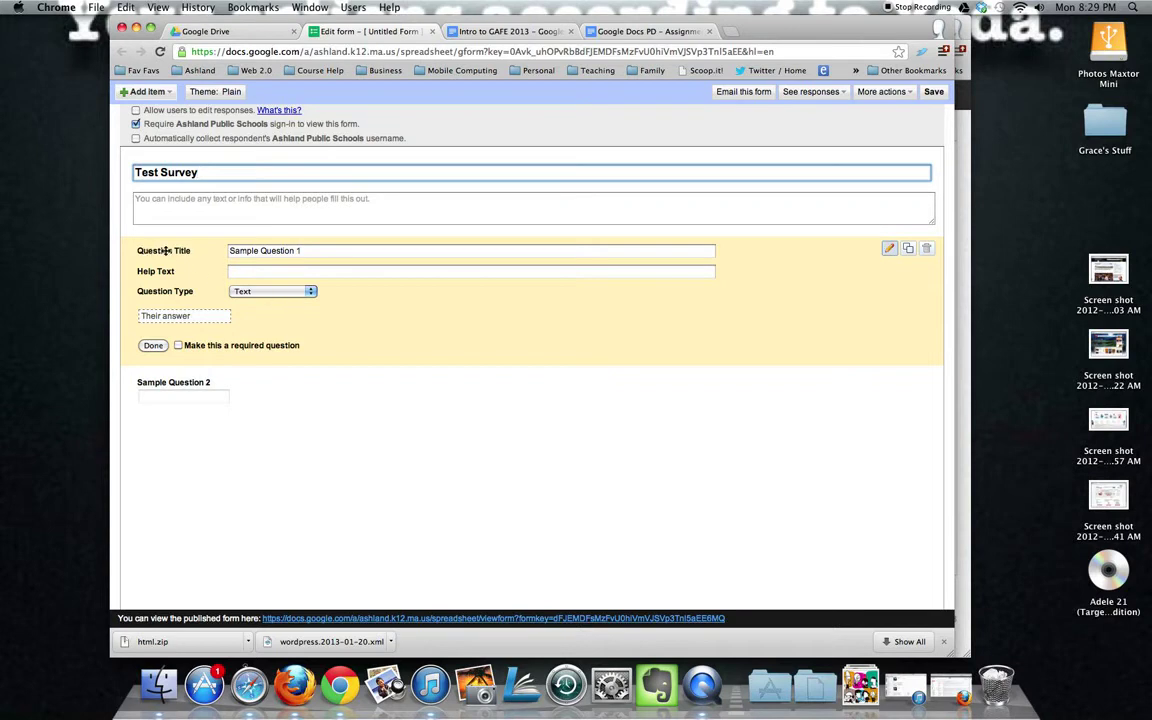
# Rename the first question from 'Sample Question 1' to 'Your Name'
pyautogui.click(268, 251)
pyautogui.moveTo(302, 251); pyautogui.dragTo(188, 251)
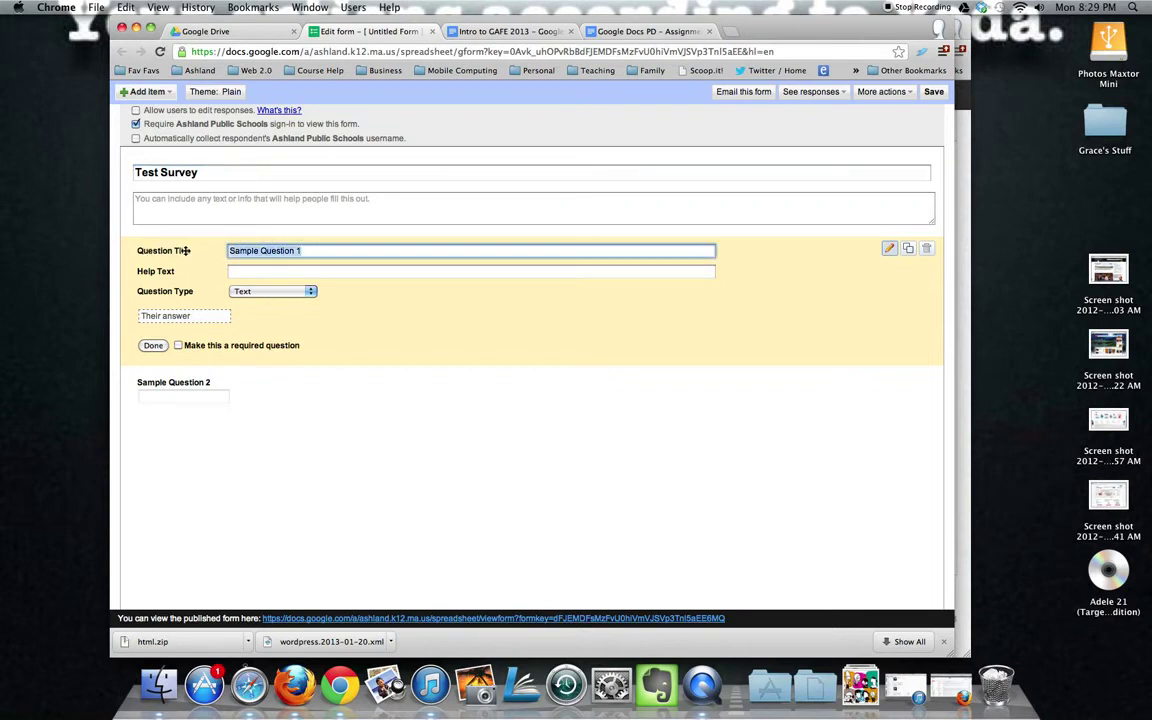
pyautogui.write('Your Name')
# Show the question type options for the Your Name question
pyautogui.click(312, 294)
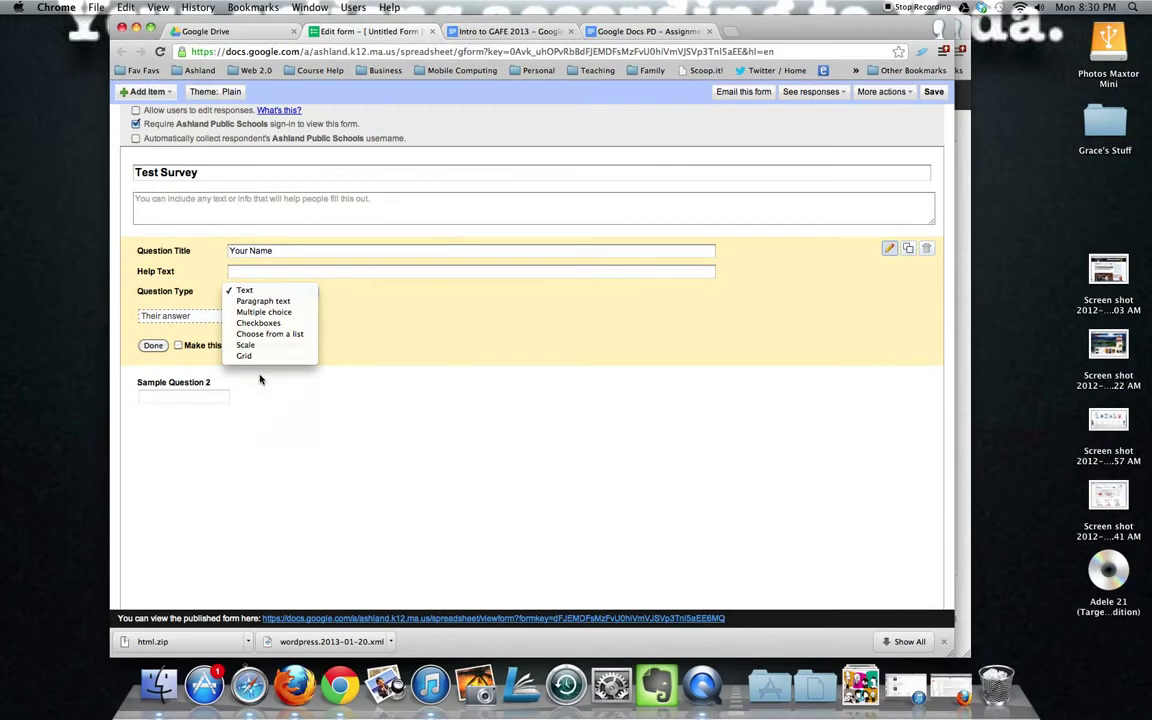
# Keep Your Name as a Text question, mark it required, and finish it
pyautogui.click(262, 385)
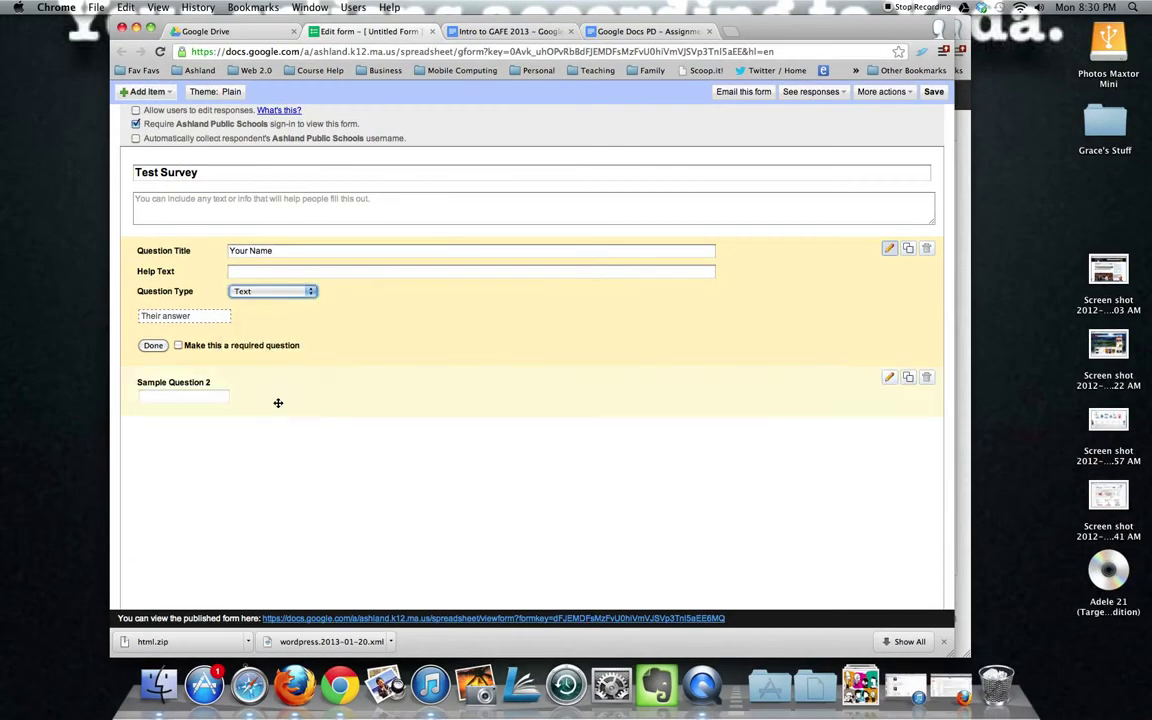
pyautogui.click(178, 346)
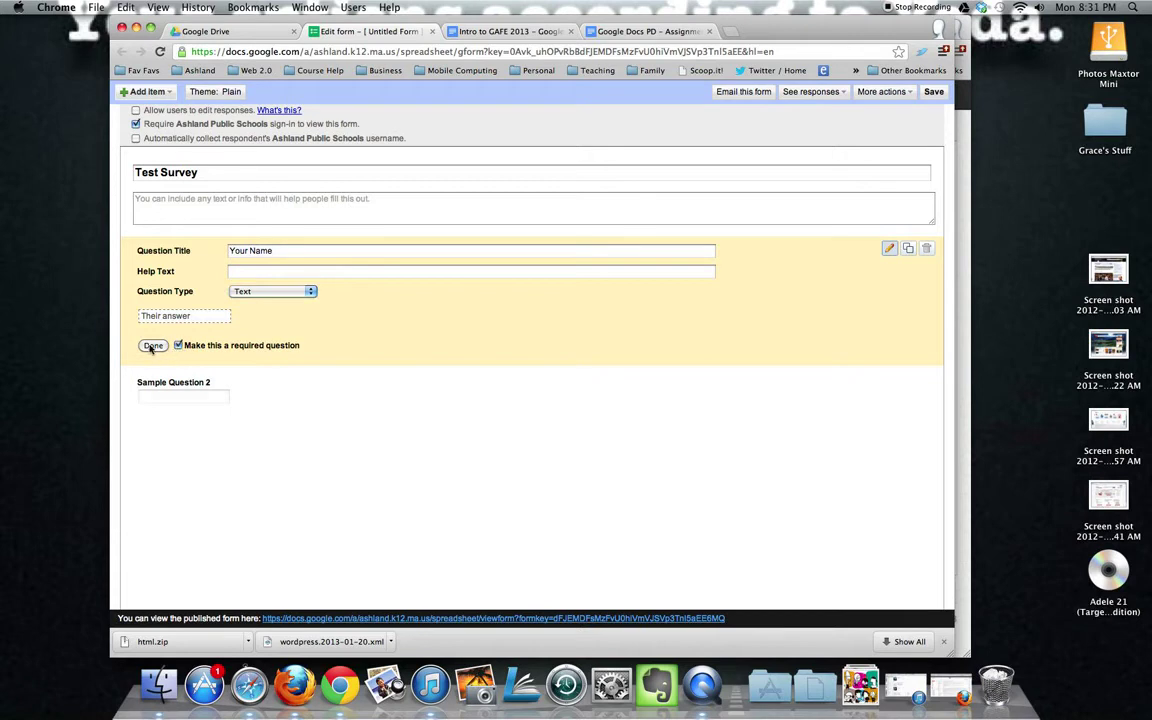
pyautogui.click(152, 346)
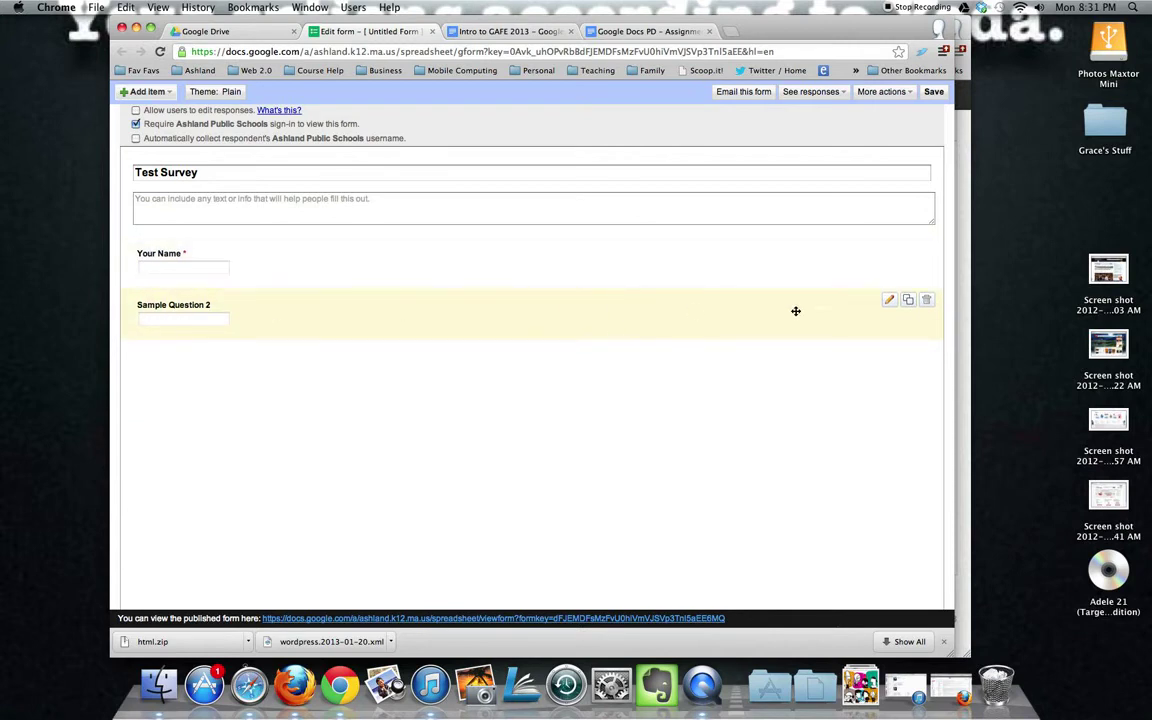
# Retitle Sample Question 2 to 'How was your experience in this class?'
pyautogui.click(888, 300)
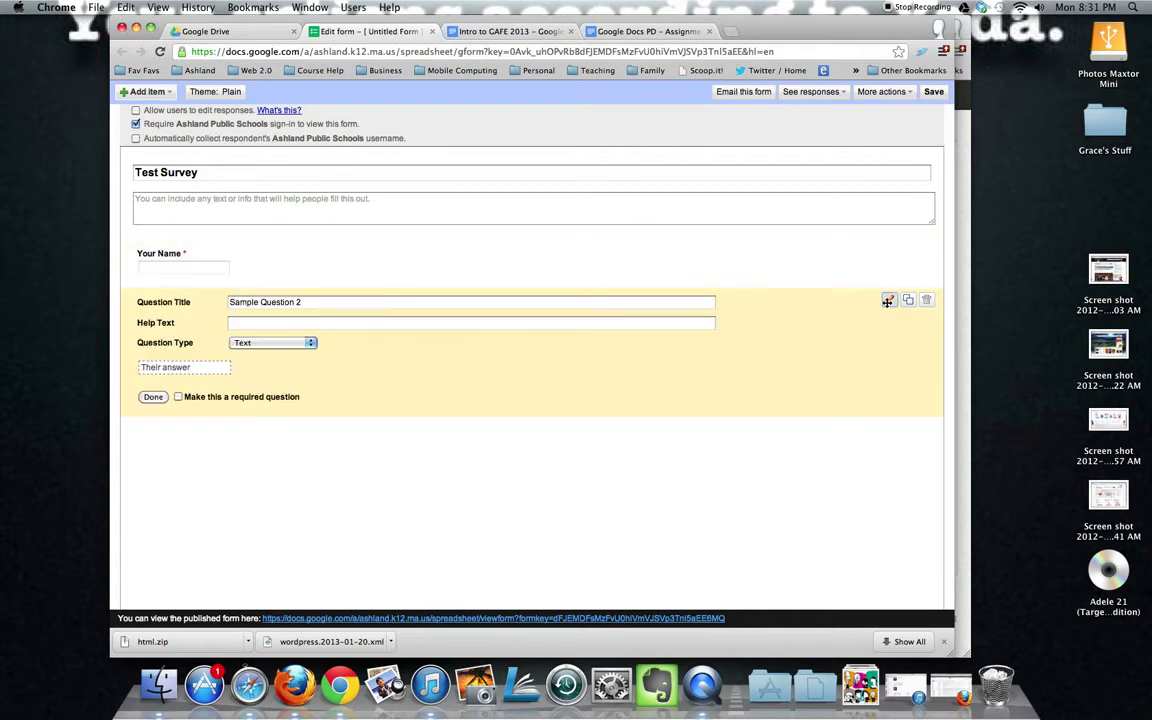
pyautogui.moveTo(320, 302); pyautogui.dragTo(229, 302)
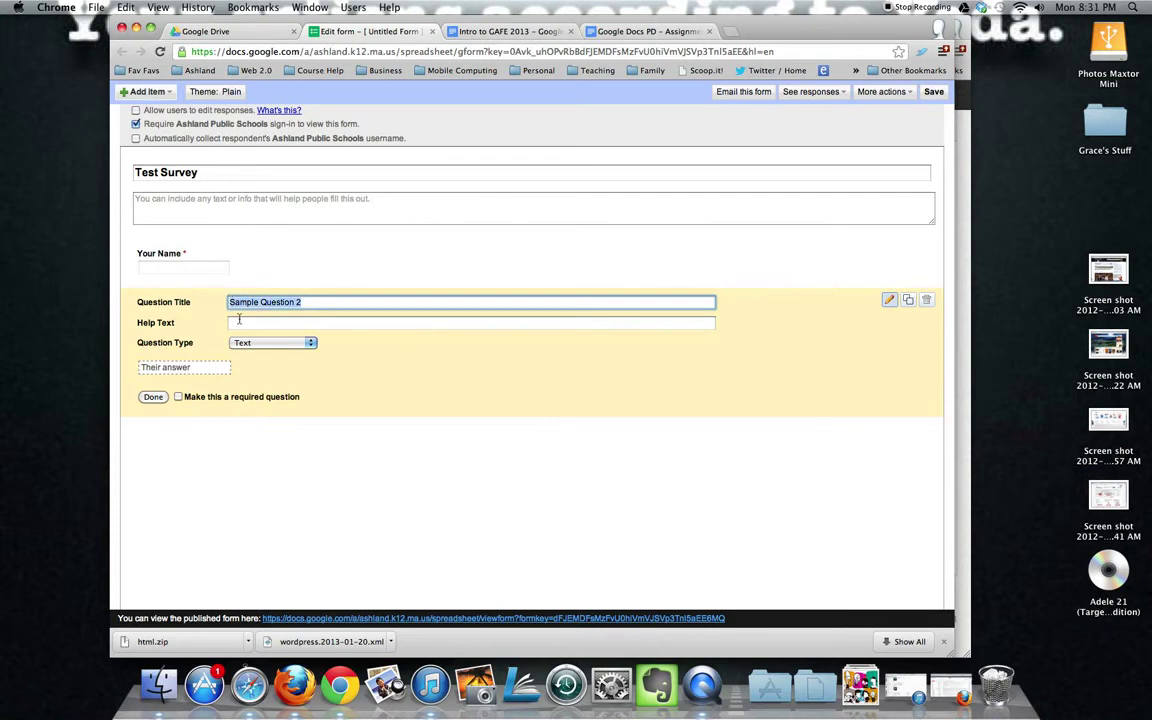
pyautogui.write('How was your exper')
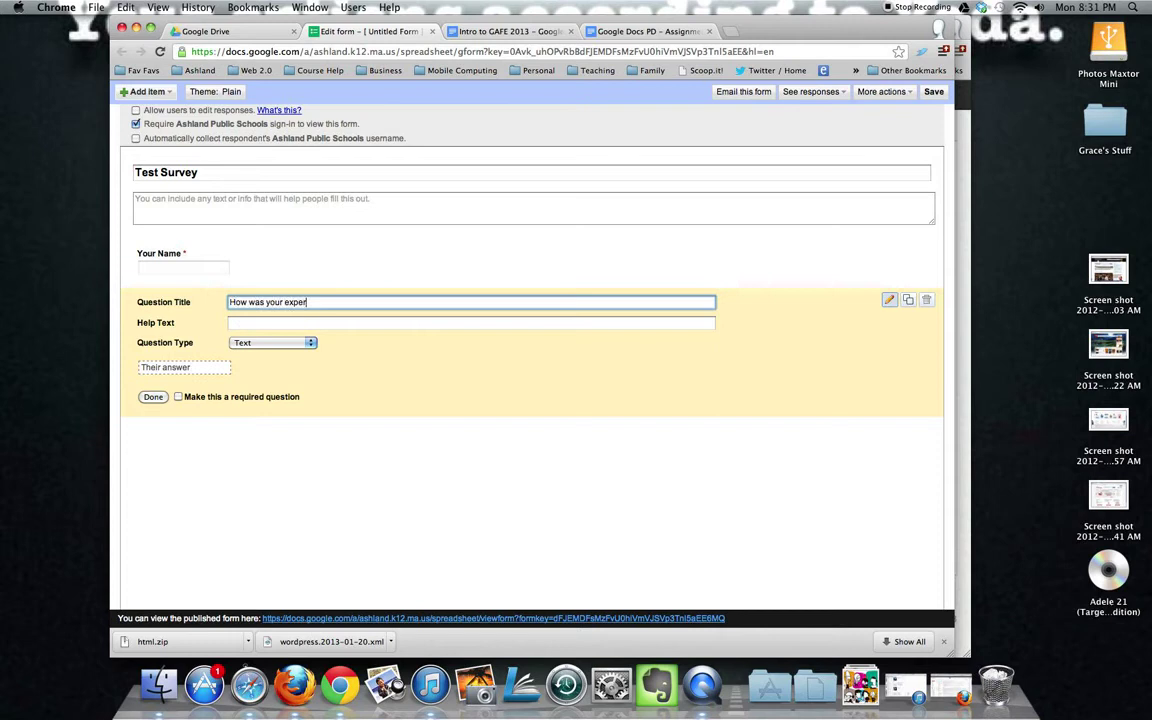
pyautogui.write('ience in this class?')
# Make it a required 1–5 Scale labelled 'Awful' and 'Wonderful'
pyautogui.click(250, 343)
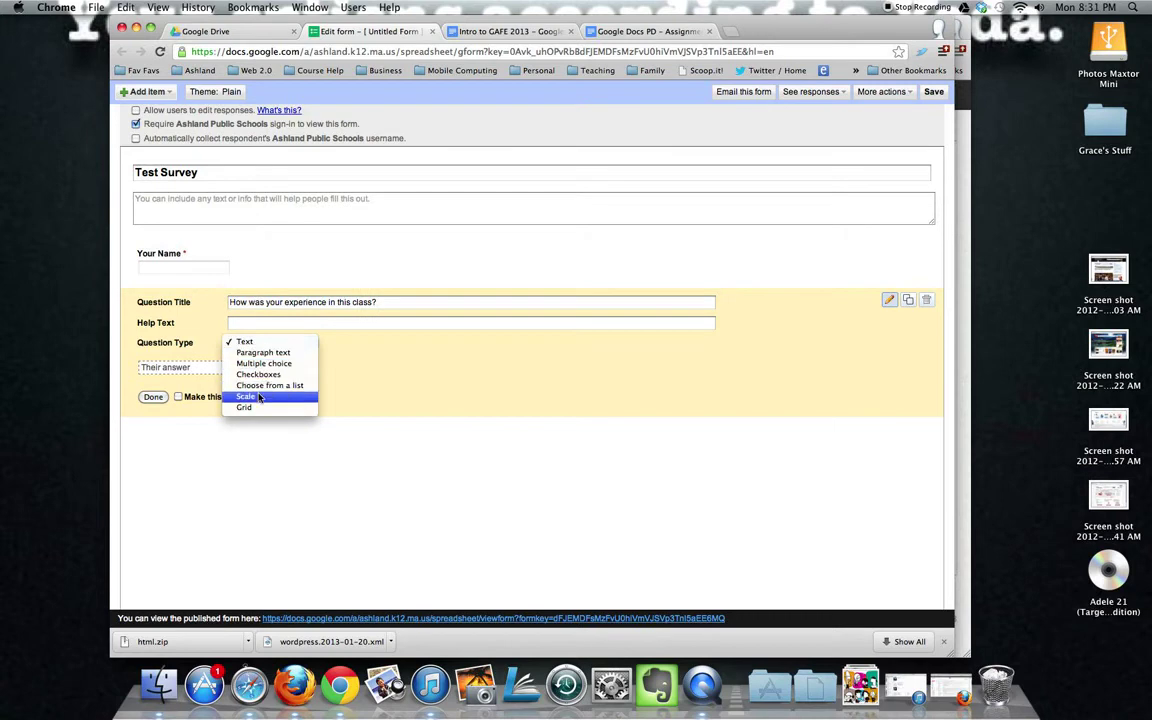
pyautogui.click(245, 396)
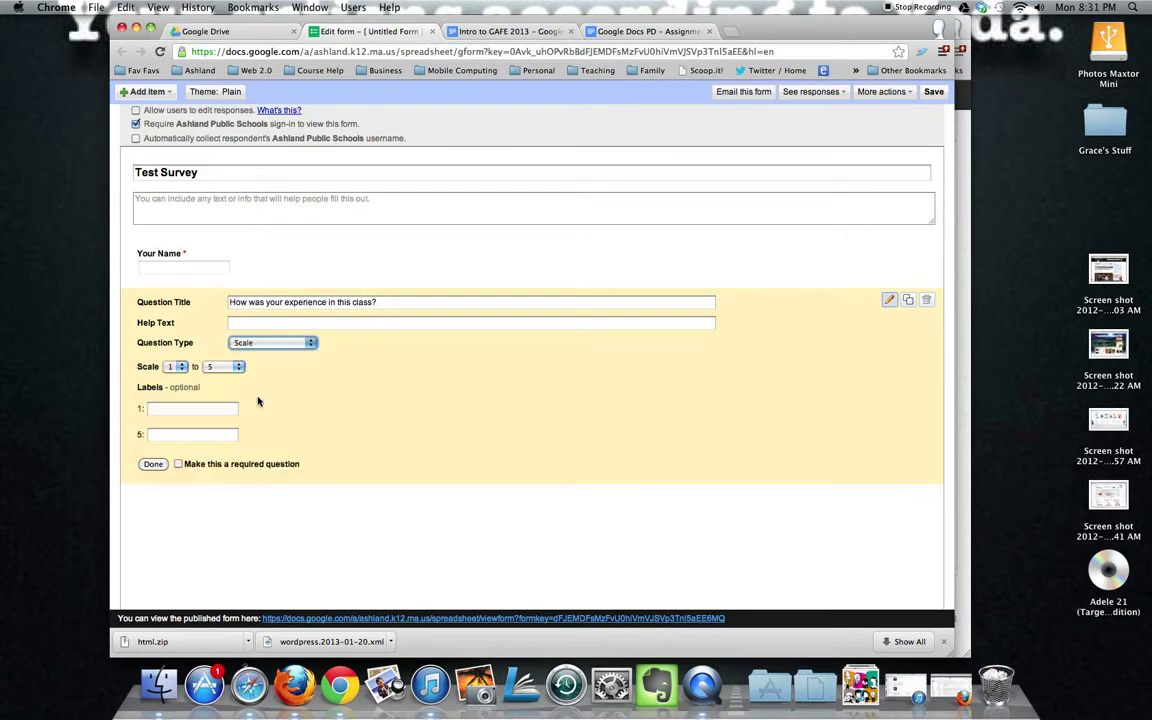
pyautogui.click(163, 409)
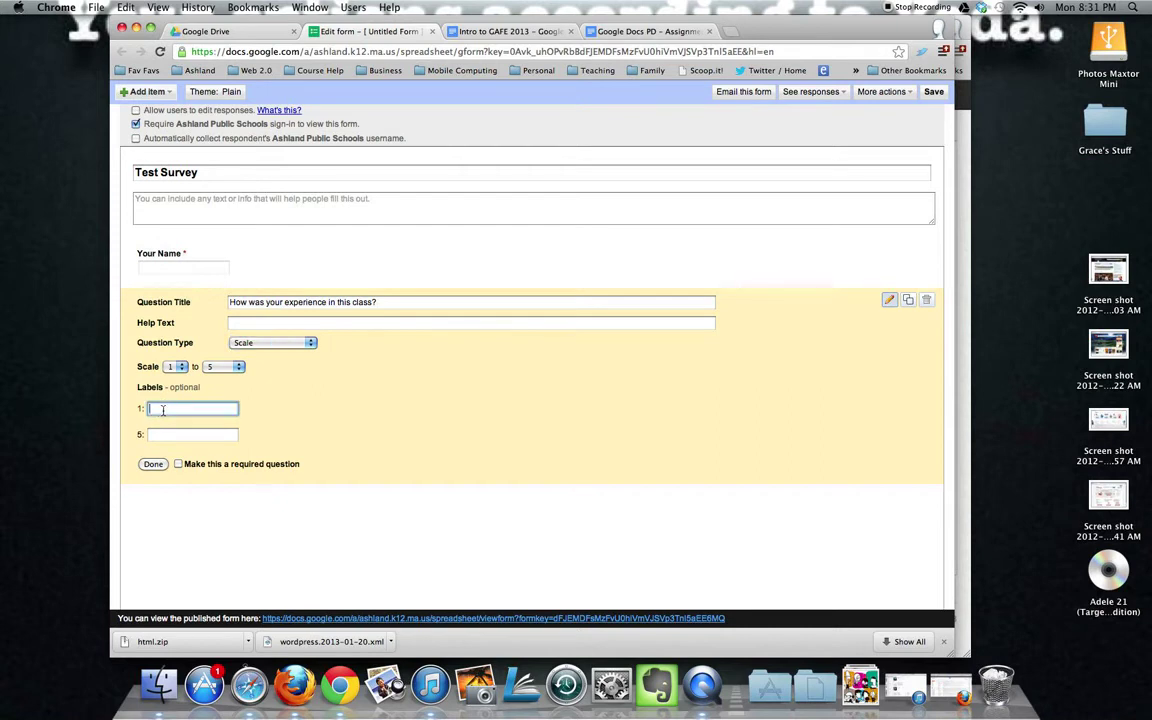
pyautogui.write('Awful')
pyautogui.press('Tab')
pyautogui.write('W')
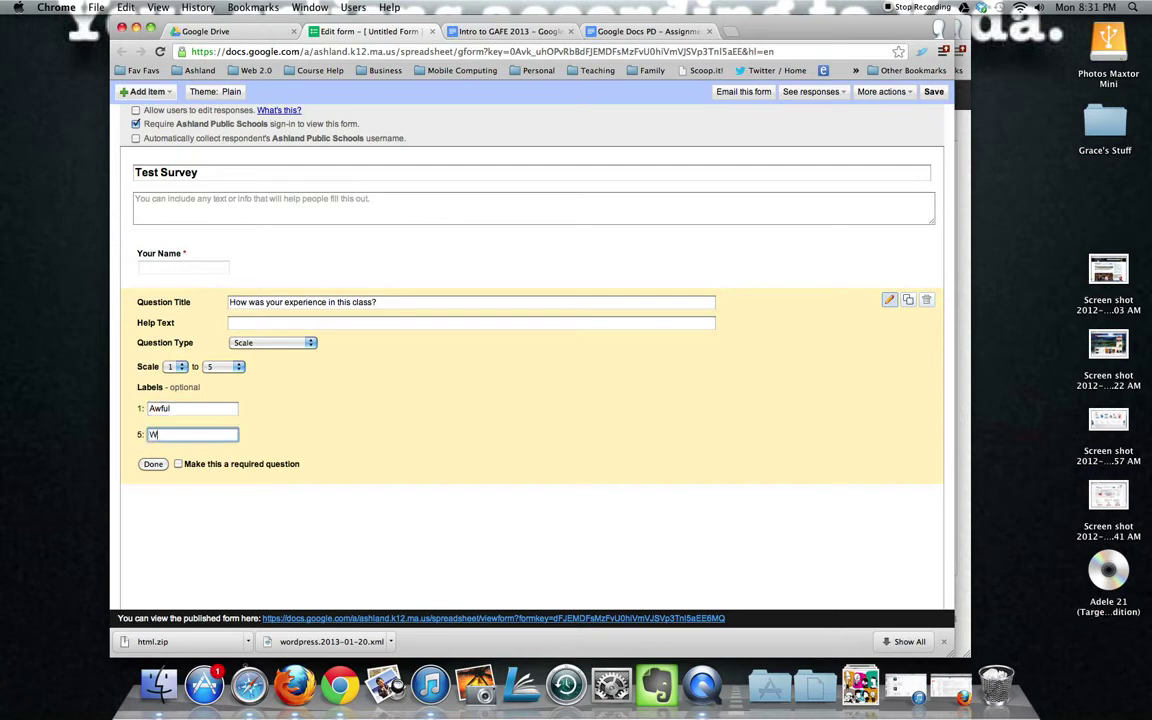
pyautogui.write('onderful')
pyautogui.click(179, 465)
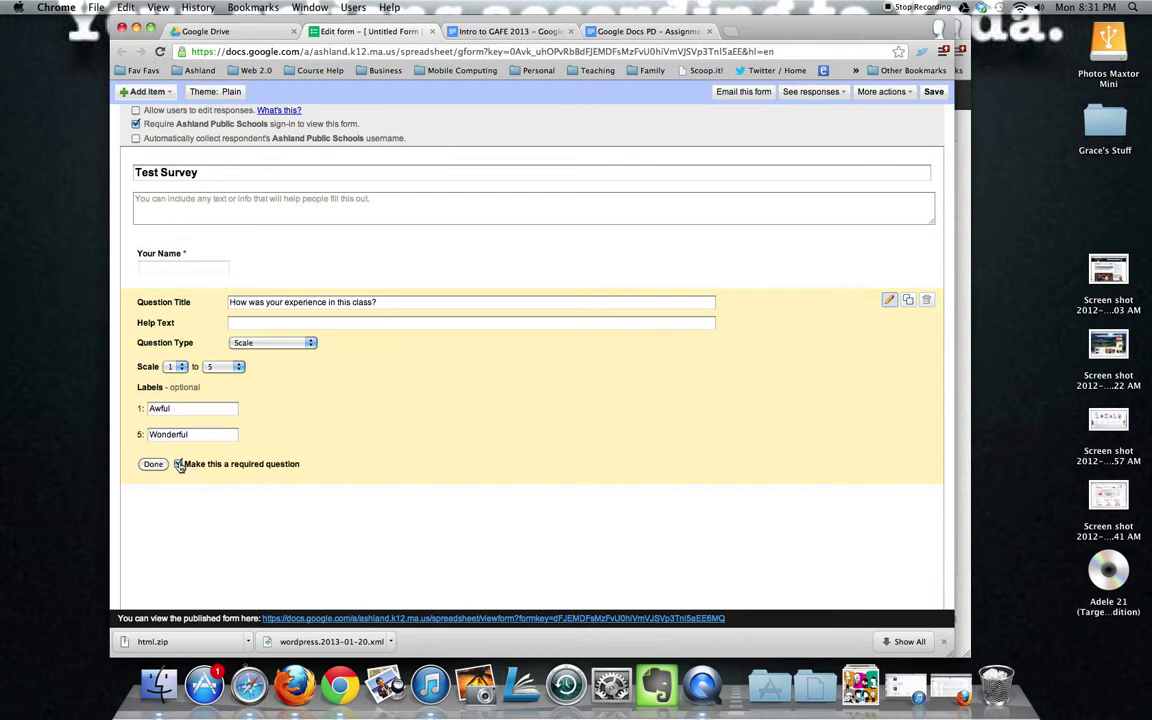
# Finish editing the class experience scale question
pyautogui.click(155, 465)
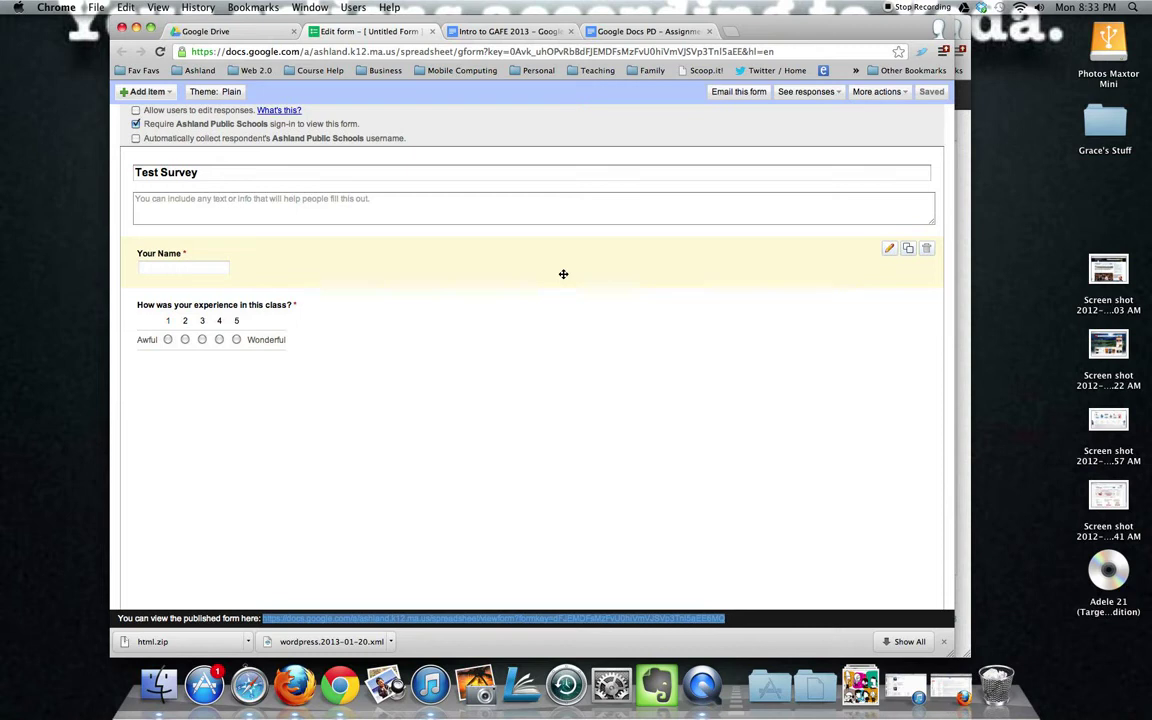
# Load the copied Test Survey form link in a new Chrome tab
pyautogui.click(731, 33)
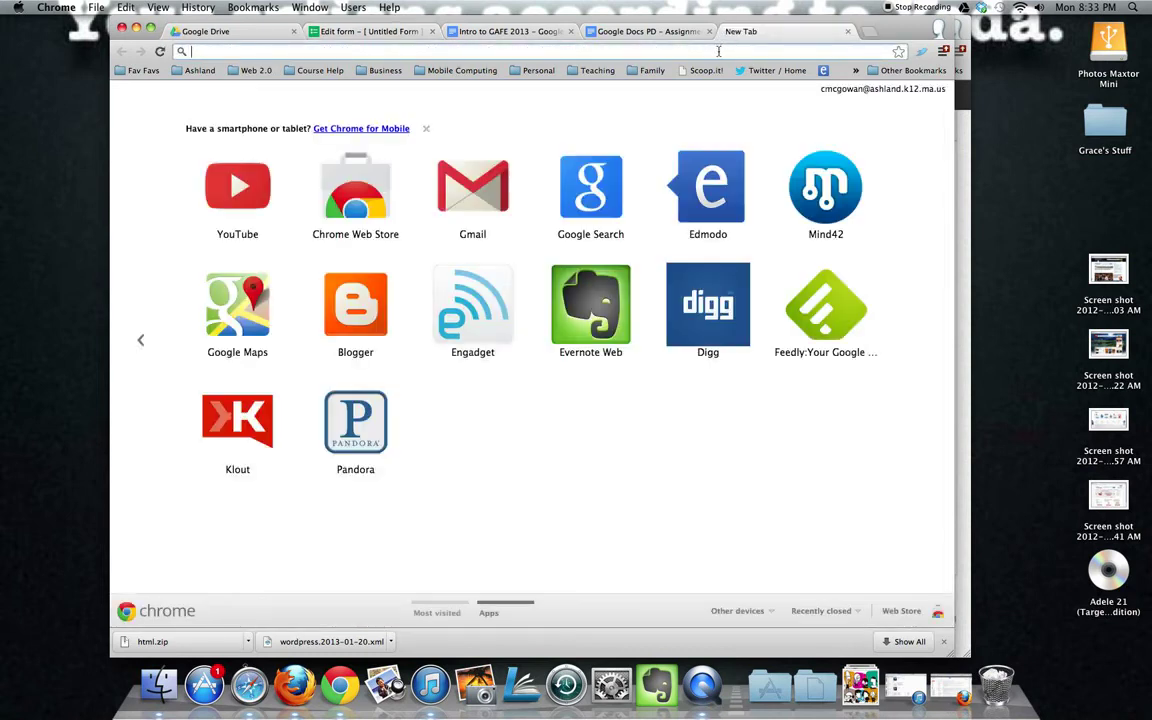
pyautogui.press('super+v')
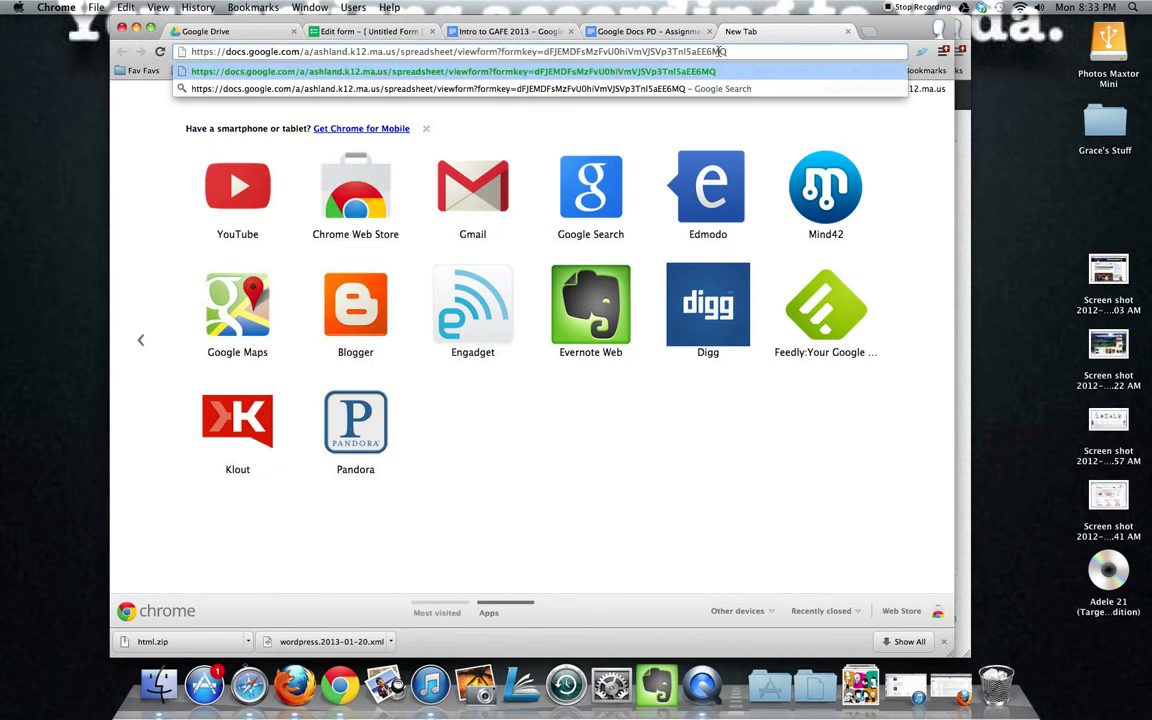
pyautogui.press('Return')
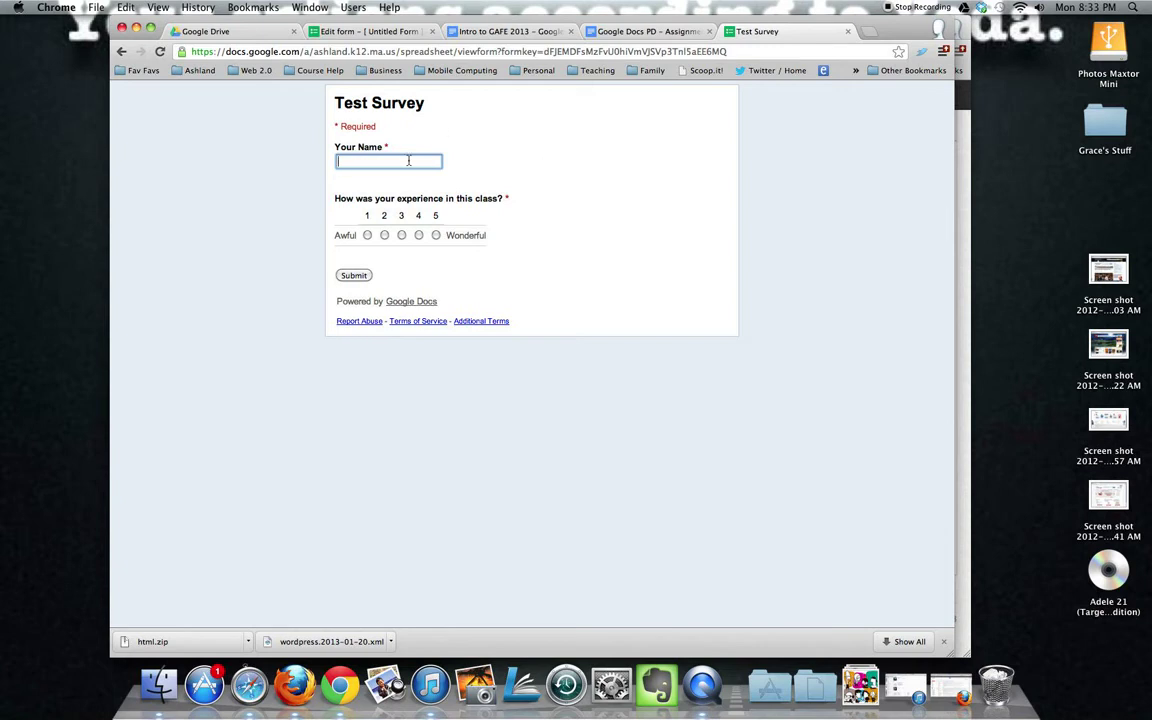
# Enter the respondent's name and rate the class experience as 4
pyautogui.write('Chad')
pyautogui.click(418, 235)
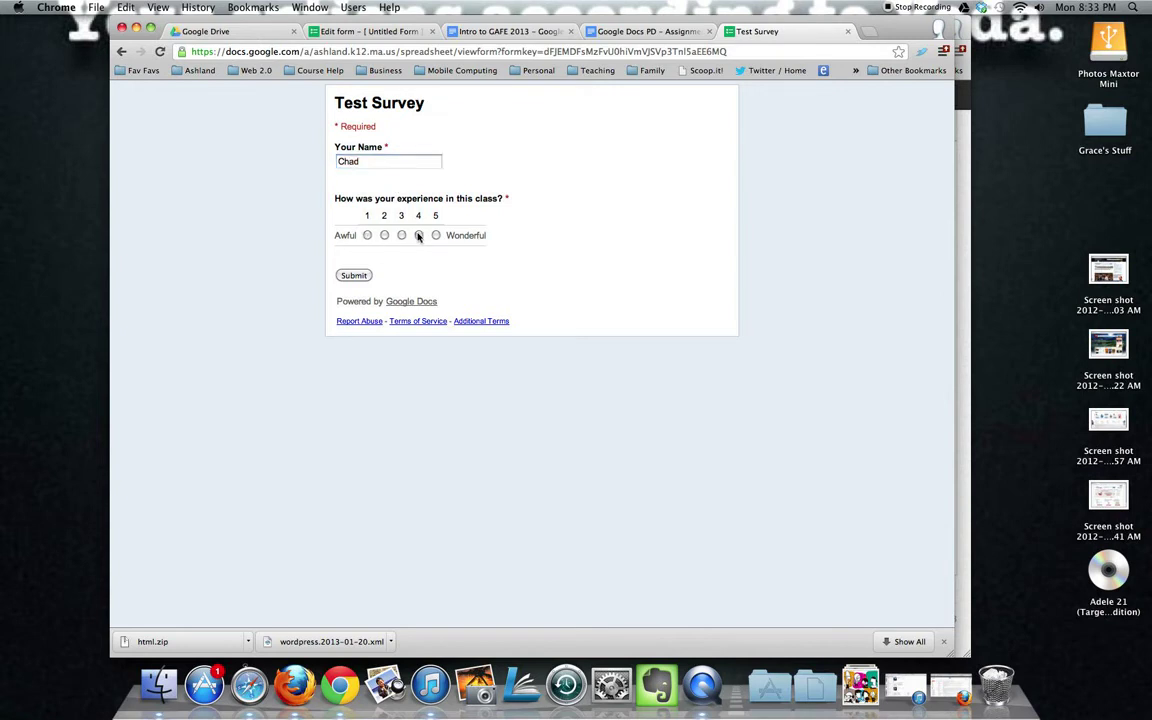
# Submit the completed Test Survey response
pyautogui.click(353, 275)
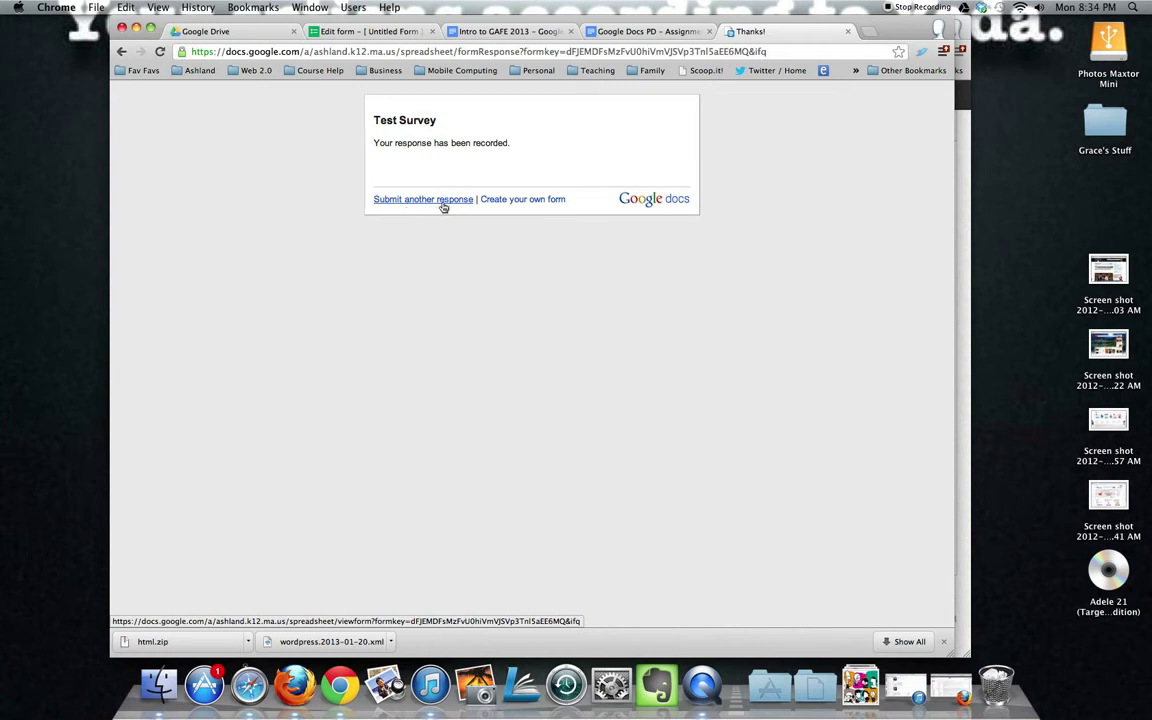
# Close the confirmation tab and check the See responses and More actions menus in the editor
pyautogui.click(848, 32)
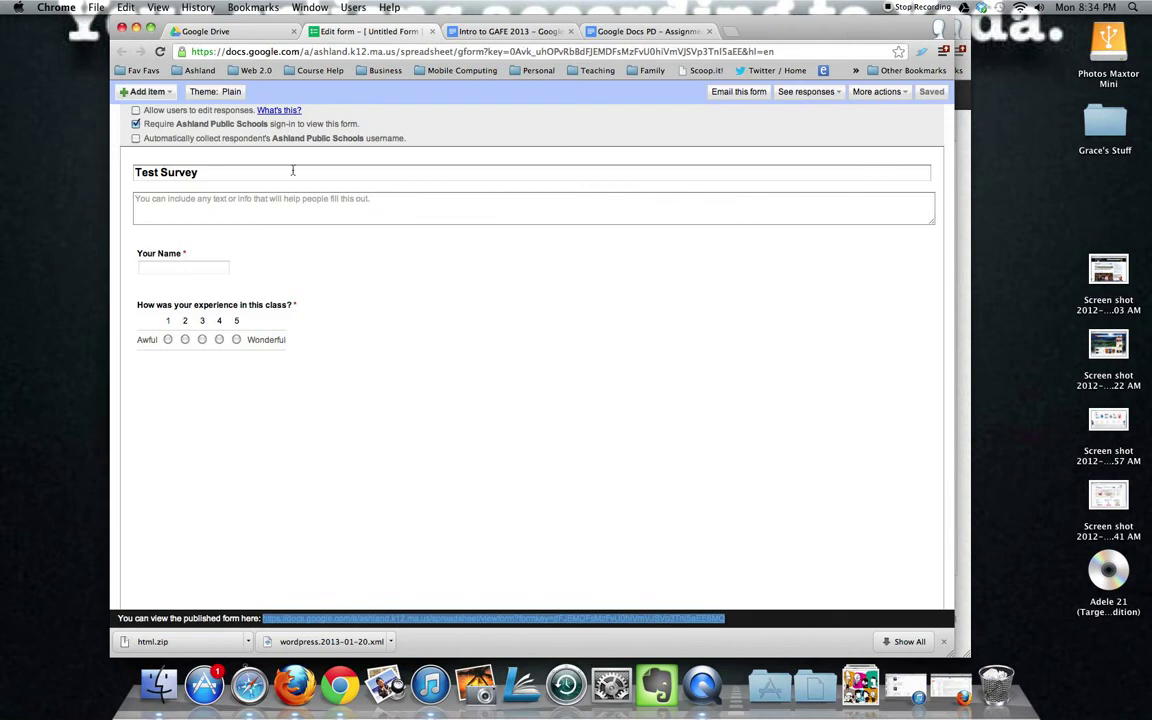
pyautogui.click(833, 92)
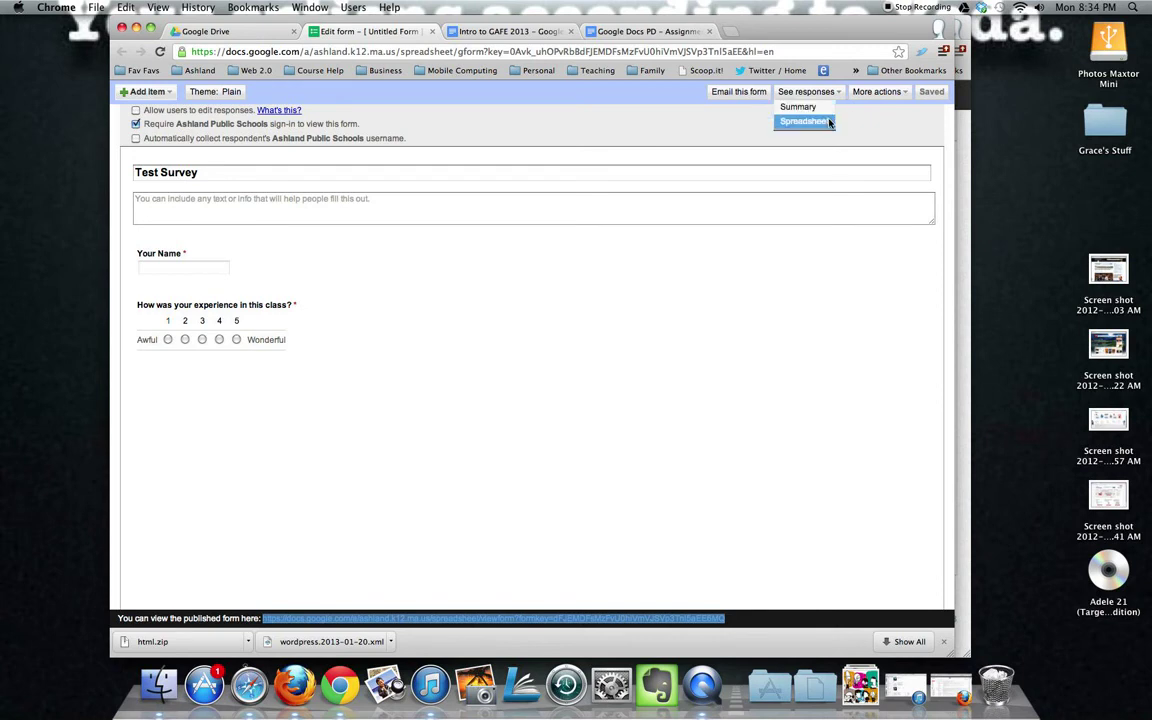
pyautogui.click(869, 118)
pyautogui.click(887, 94)
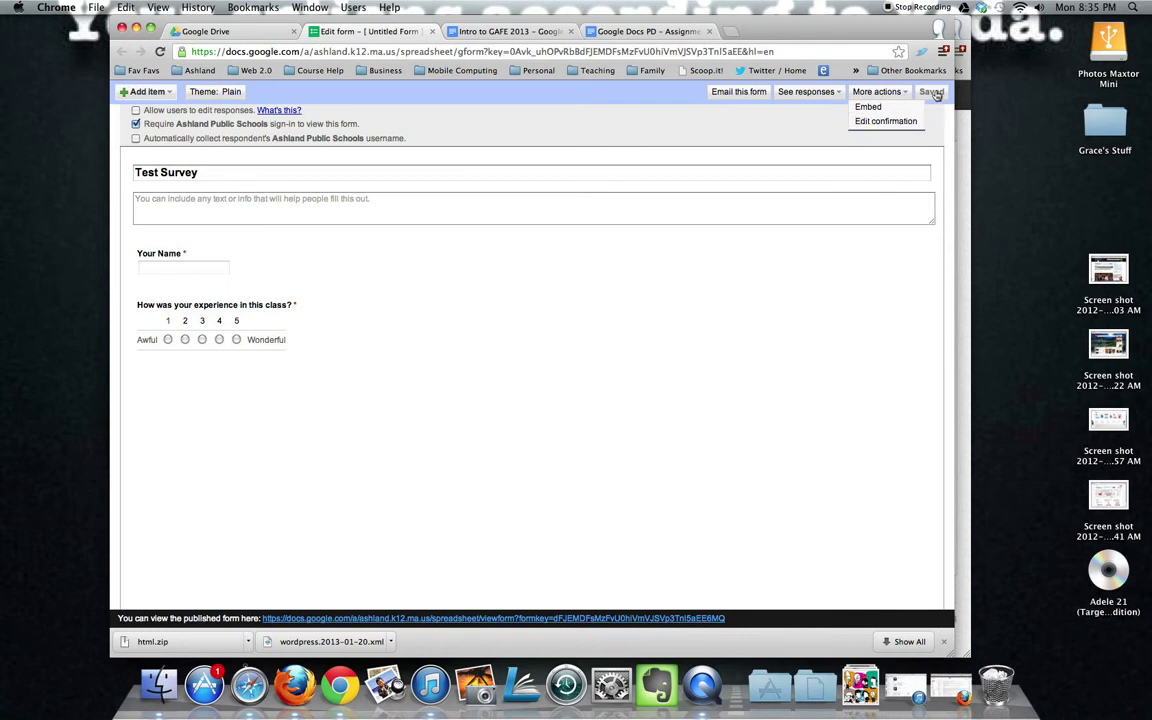
pyautogui.click(845, 91)
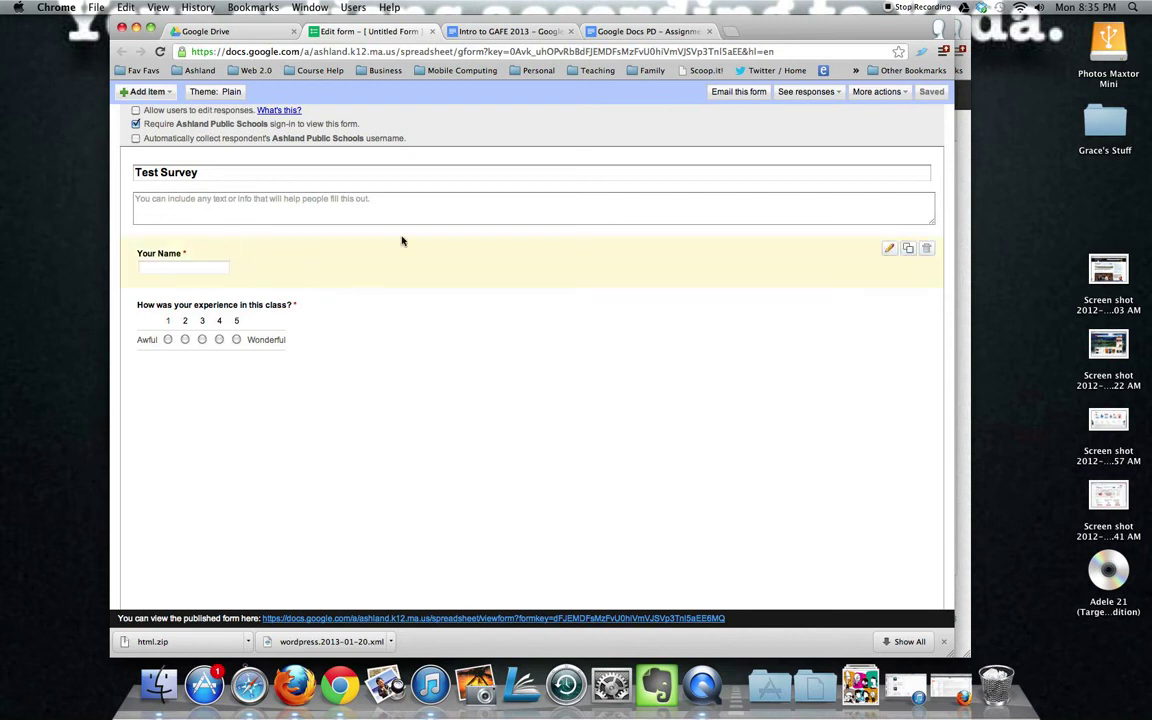
# Open the Test Survey responses as a spreadsheet showing the timestamp, name and rating 4
pyautogui.click(806, 91)
pyautogui.click(795, 121)
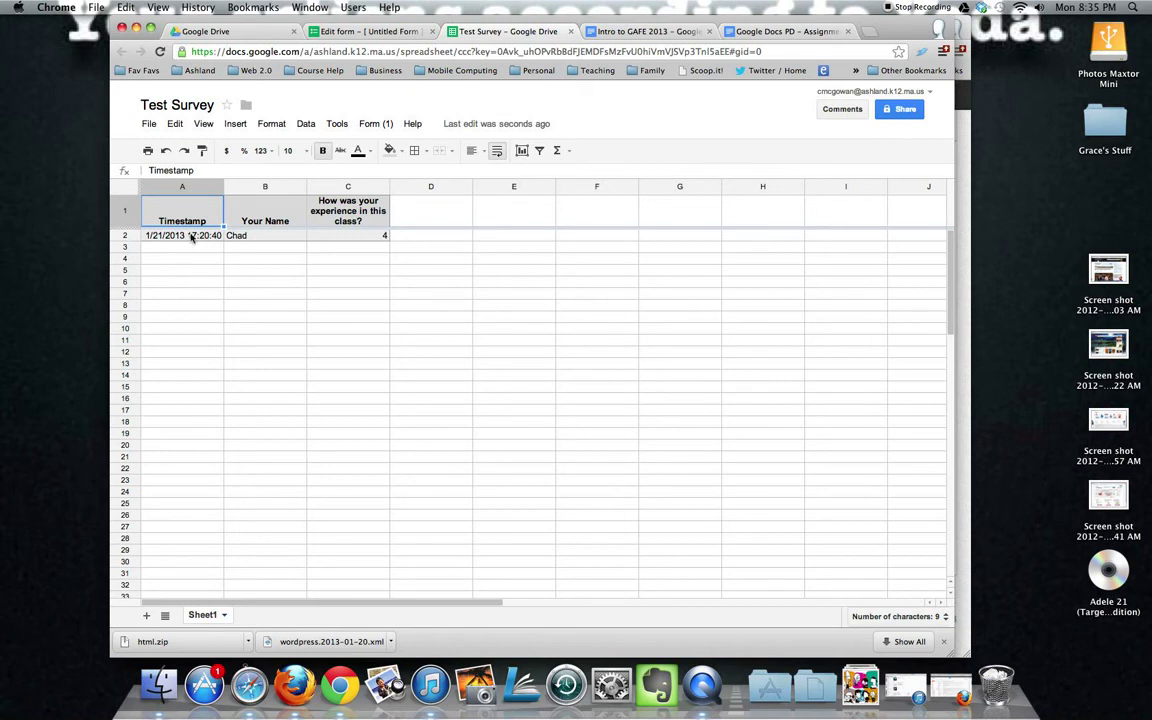
# Back in the form editor, view the response summary charting the single rating 4 at 100%
pyautogui.click(424, 32)
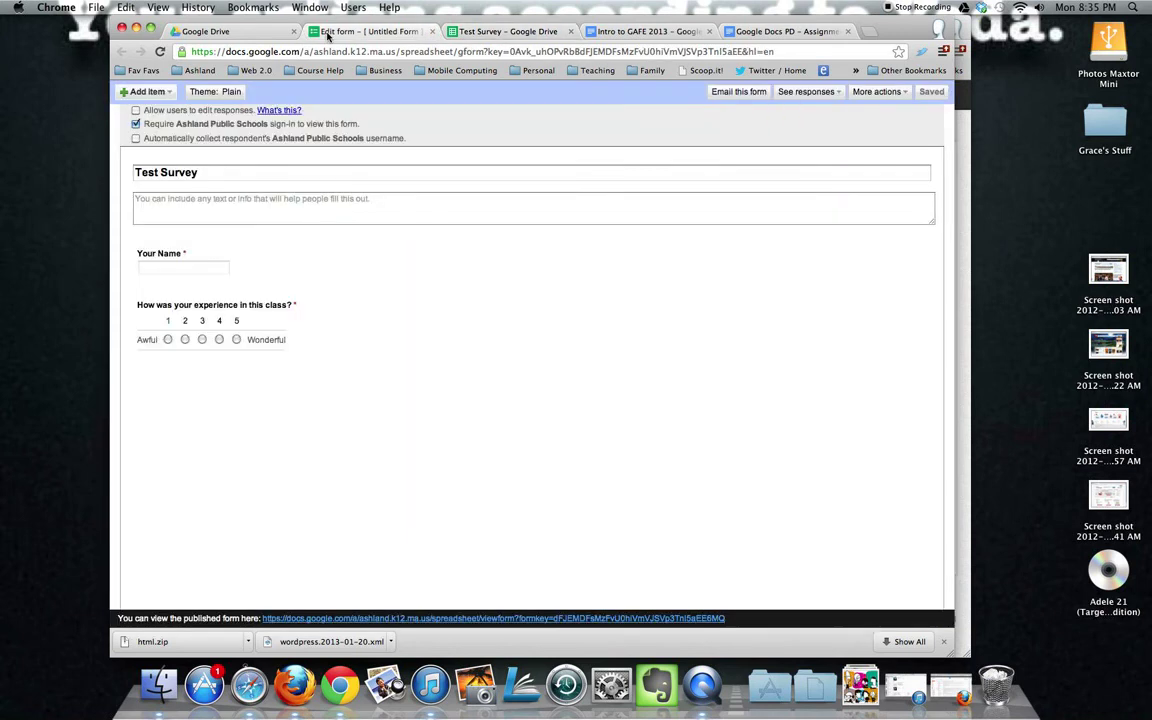
pyautogui.click(821, 93)
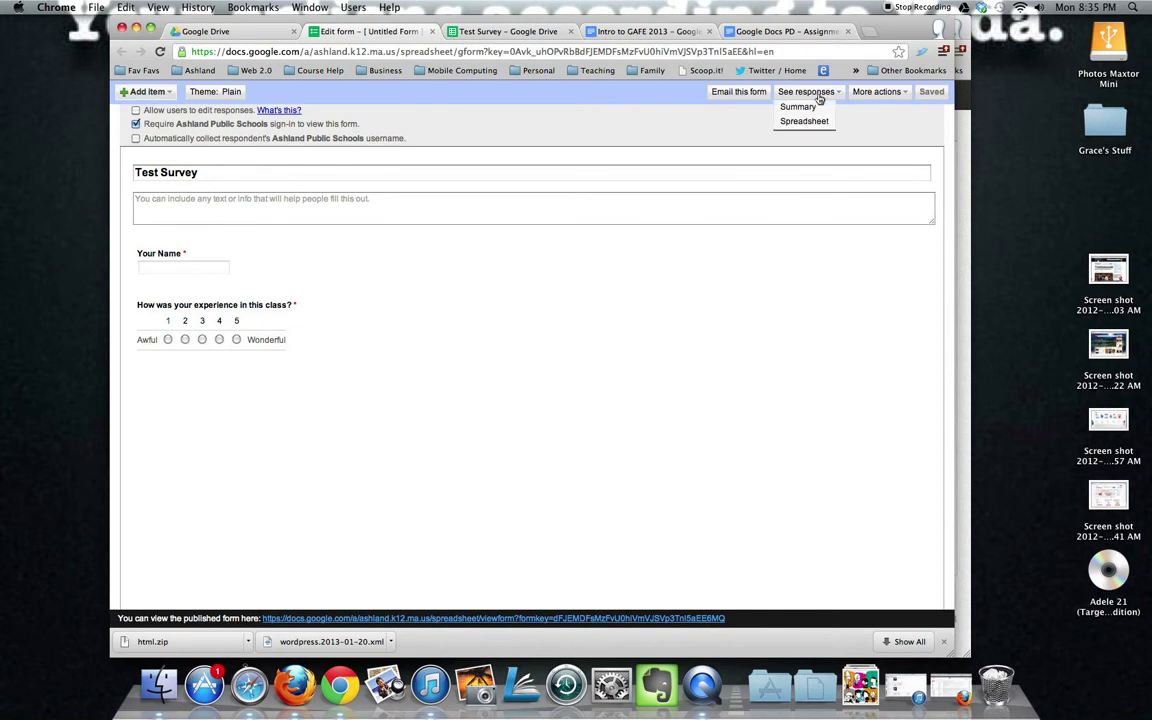
pyautogui.click(798, 108)
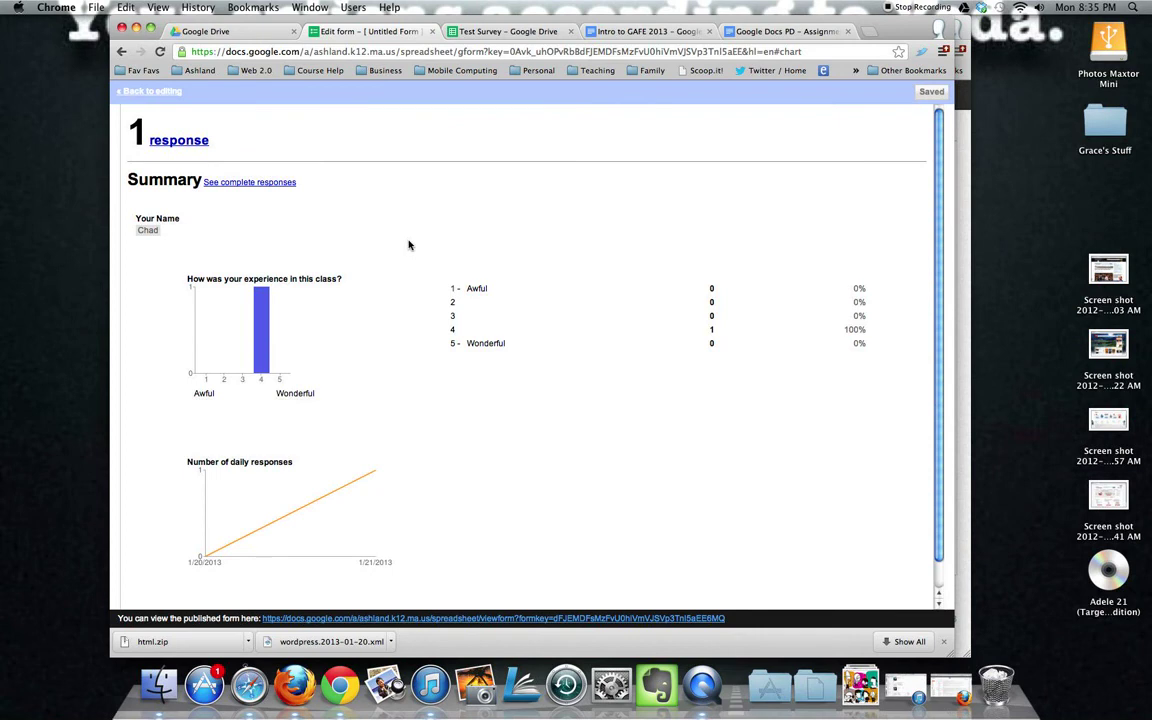
pyautogui.scroll(-1, 408, 245)
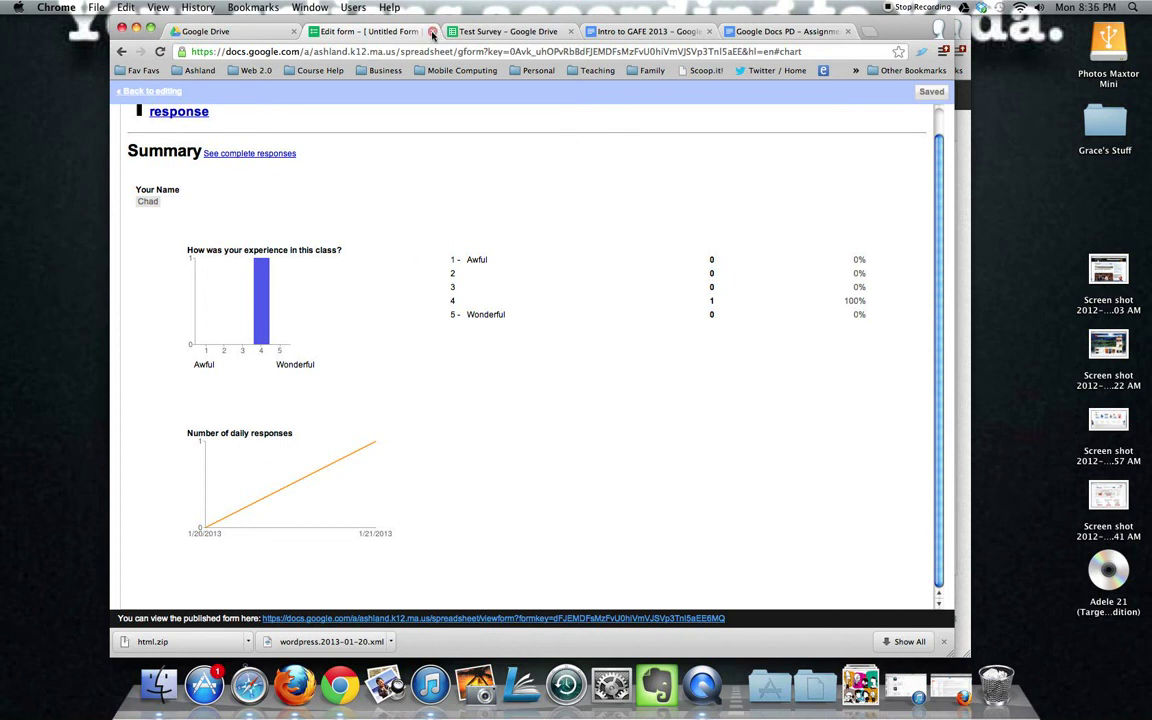
# Check the Test Survey responses spreadsheet again, then go to the Drive forms list
pyautogui.click(492, 34)
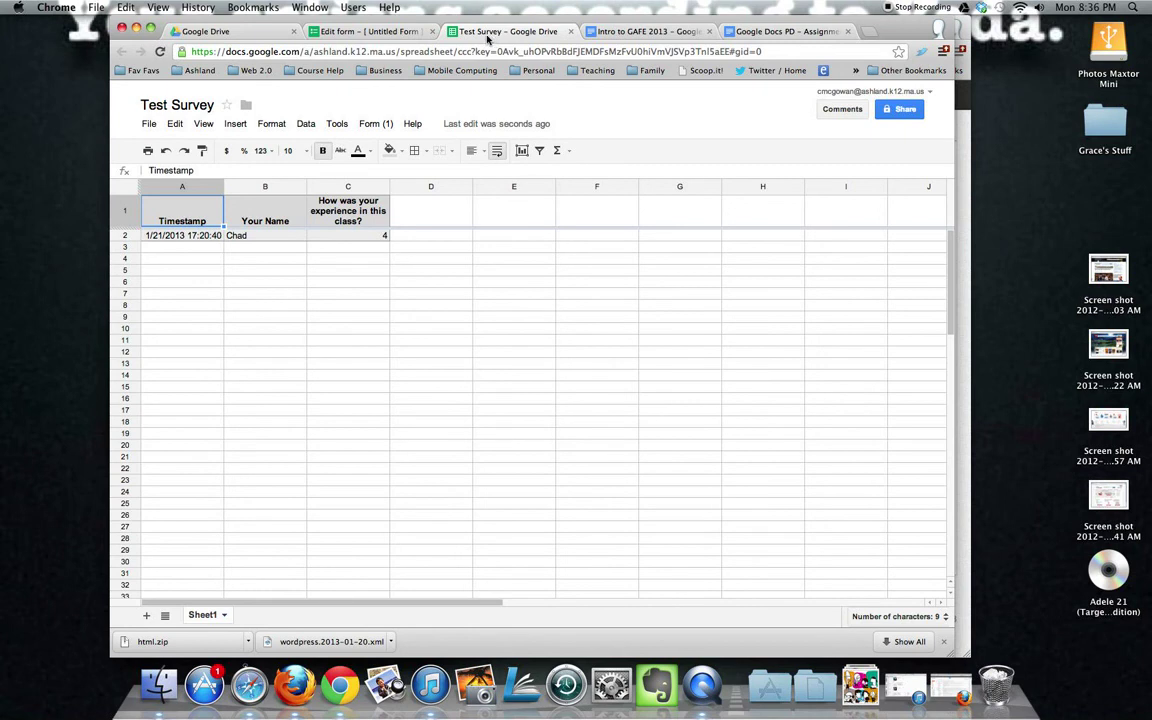
pyautogui.click(256, 36)
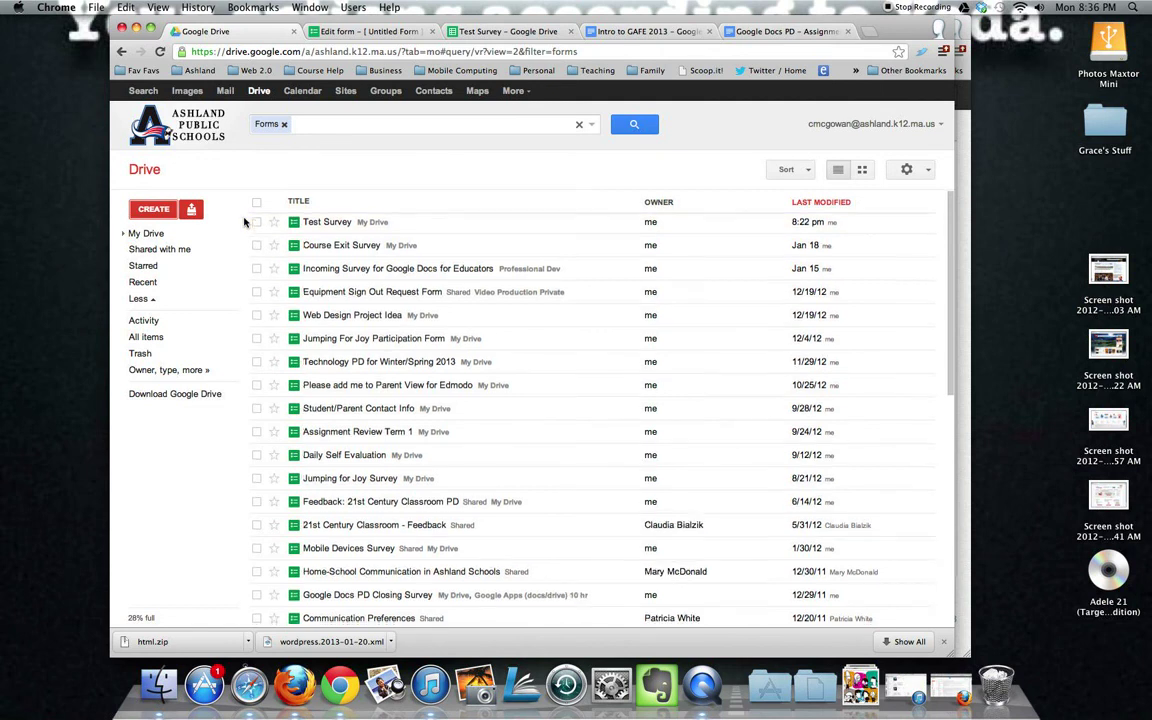
pyautogui.scroll(-1, 244, 222)
pyautogui.scroll(1, 244, 222)
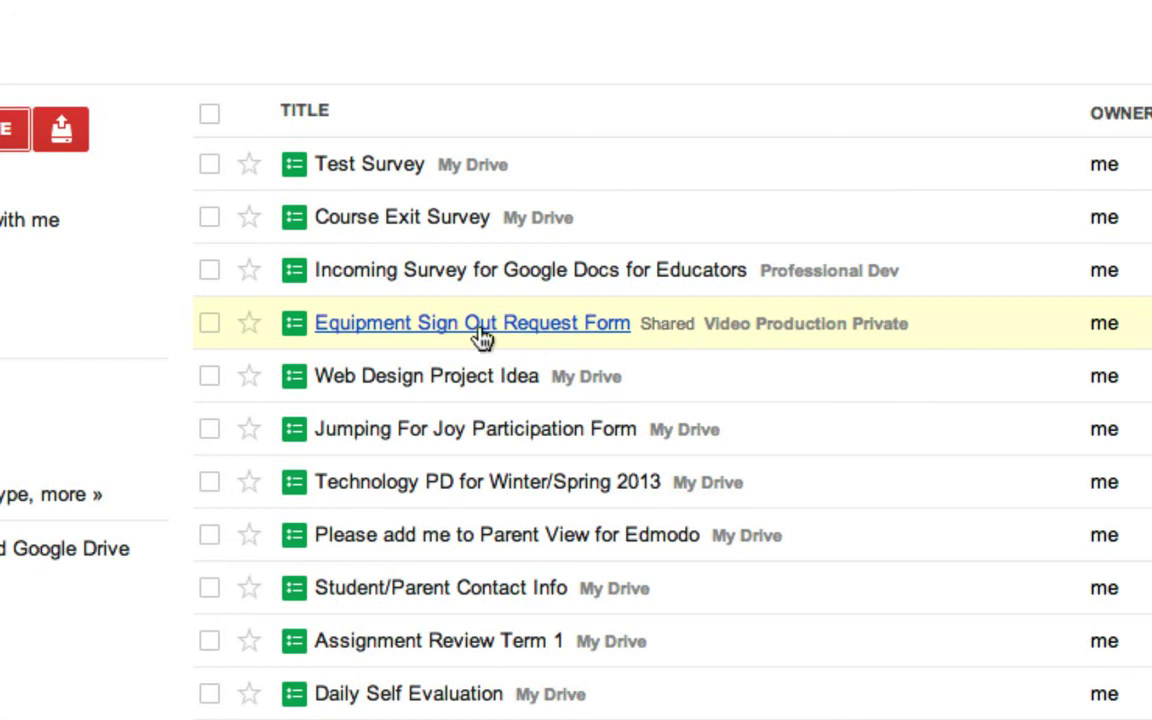
pyautogui.scroll(-3, 258, 330)
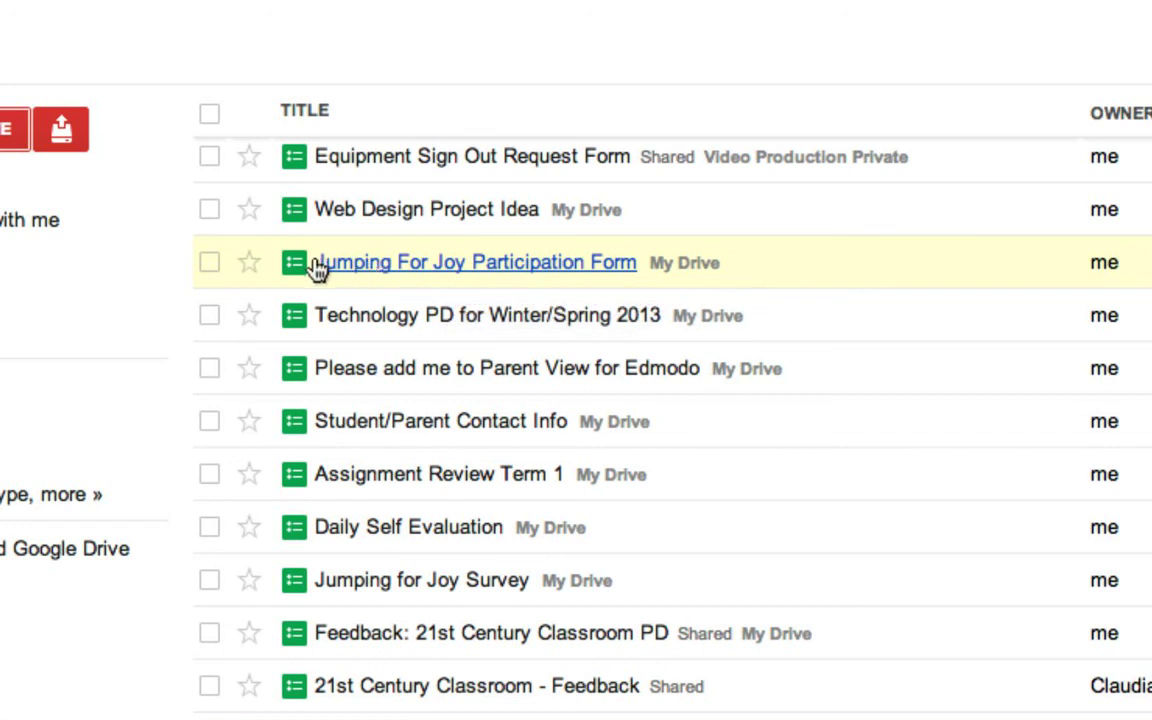
pyautogui.scroll(-2, 263, 295)
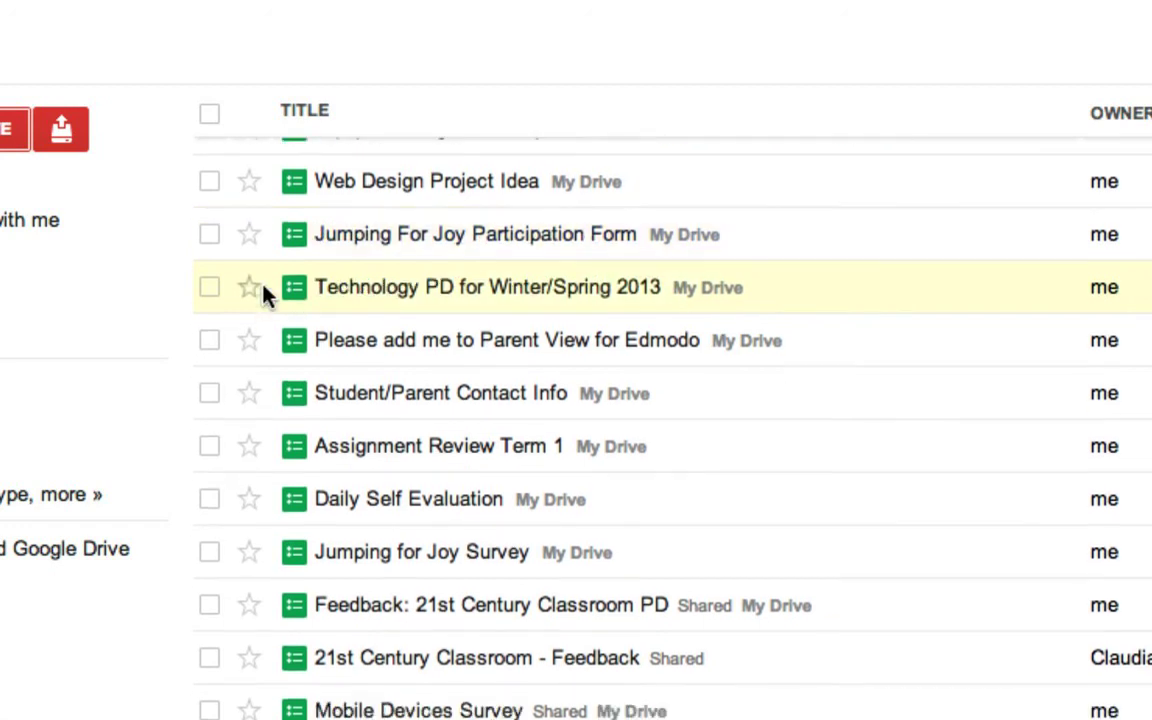
pyautogui.scroll(-2, 263, 295)
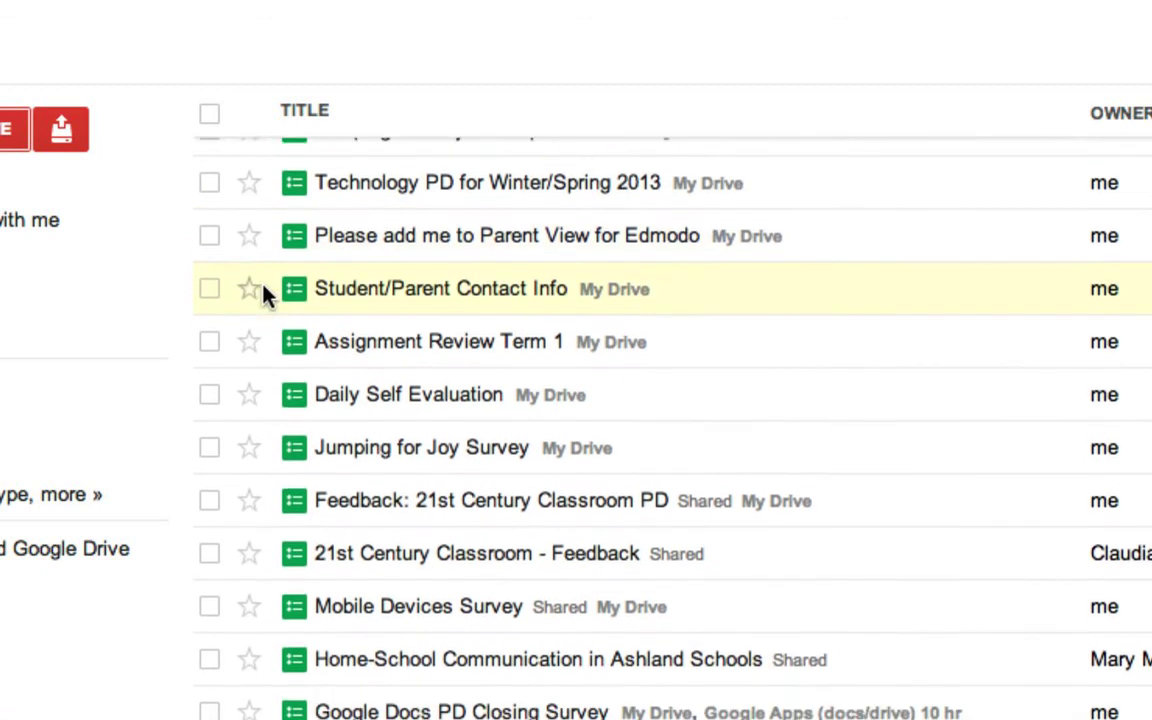
pyautogui.scroll(-1, 263, 295)
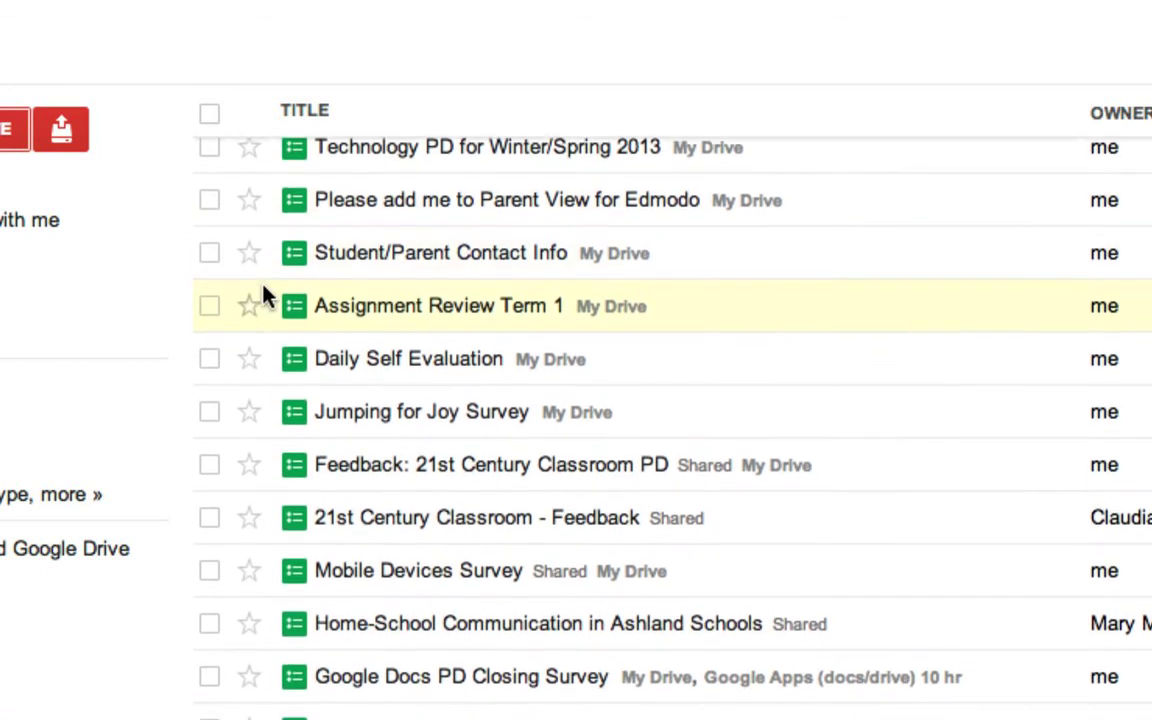
pyautogui.scroll(-1, 263, 295)
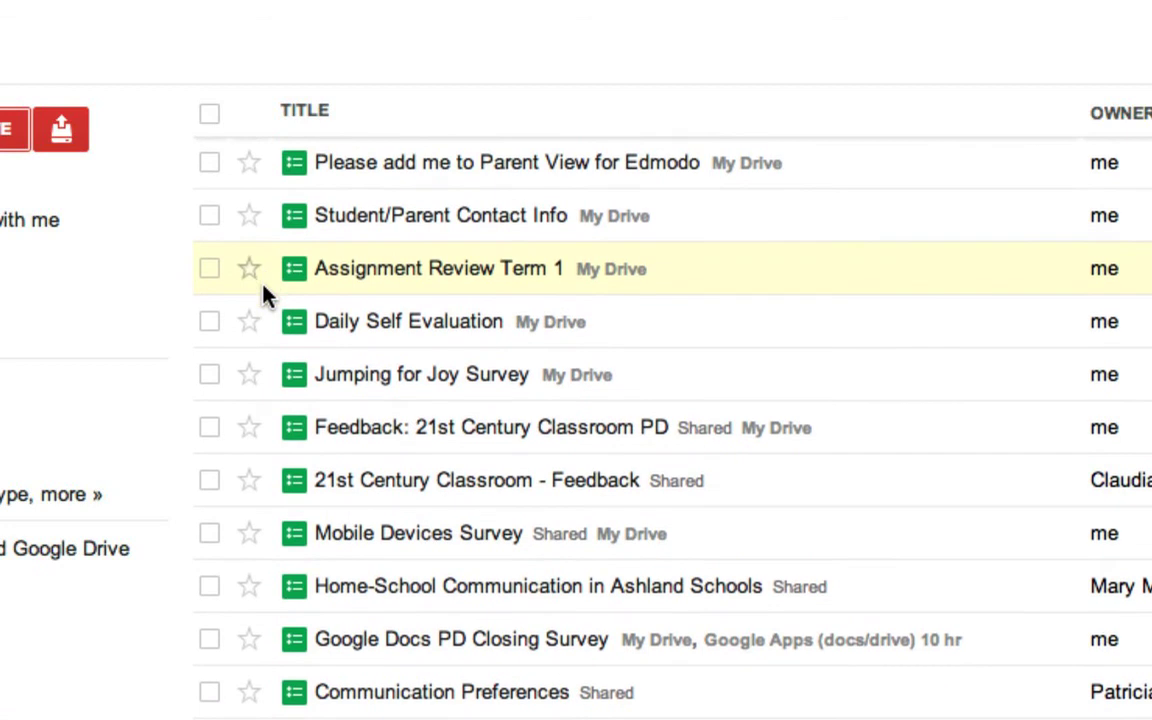
pyautogui.scroll(-2, 263, 293)
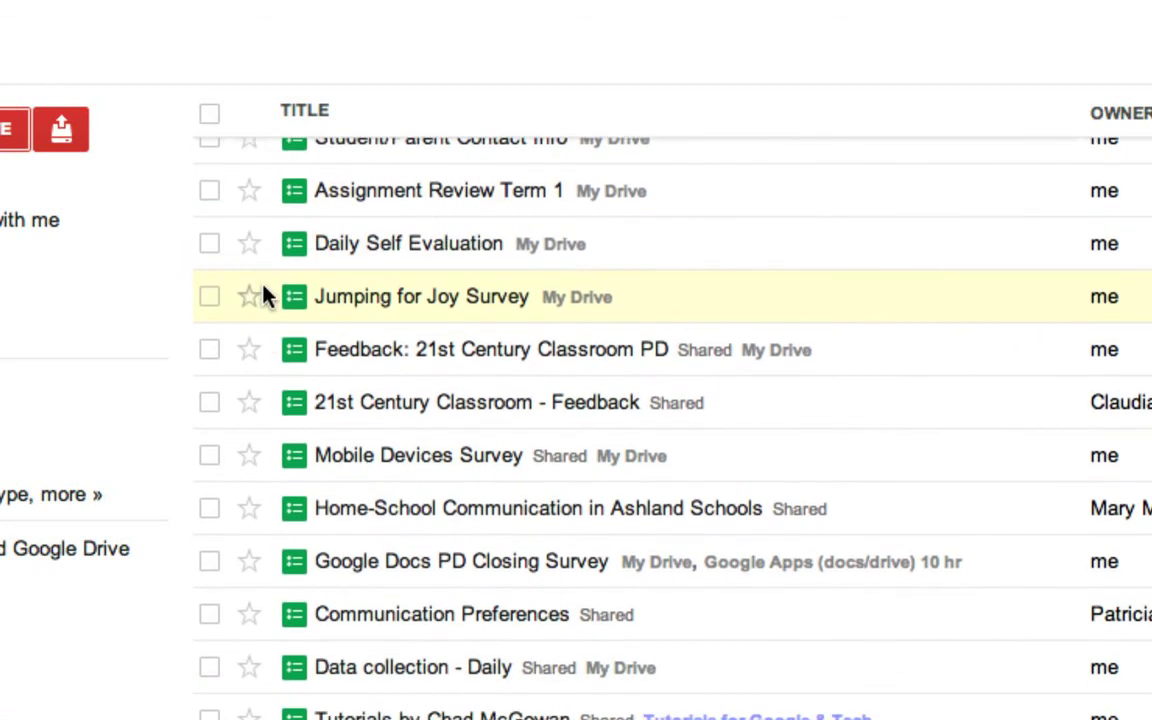
pyautogui.scroll(-1, 263, 292)
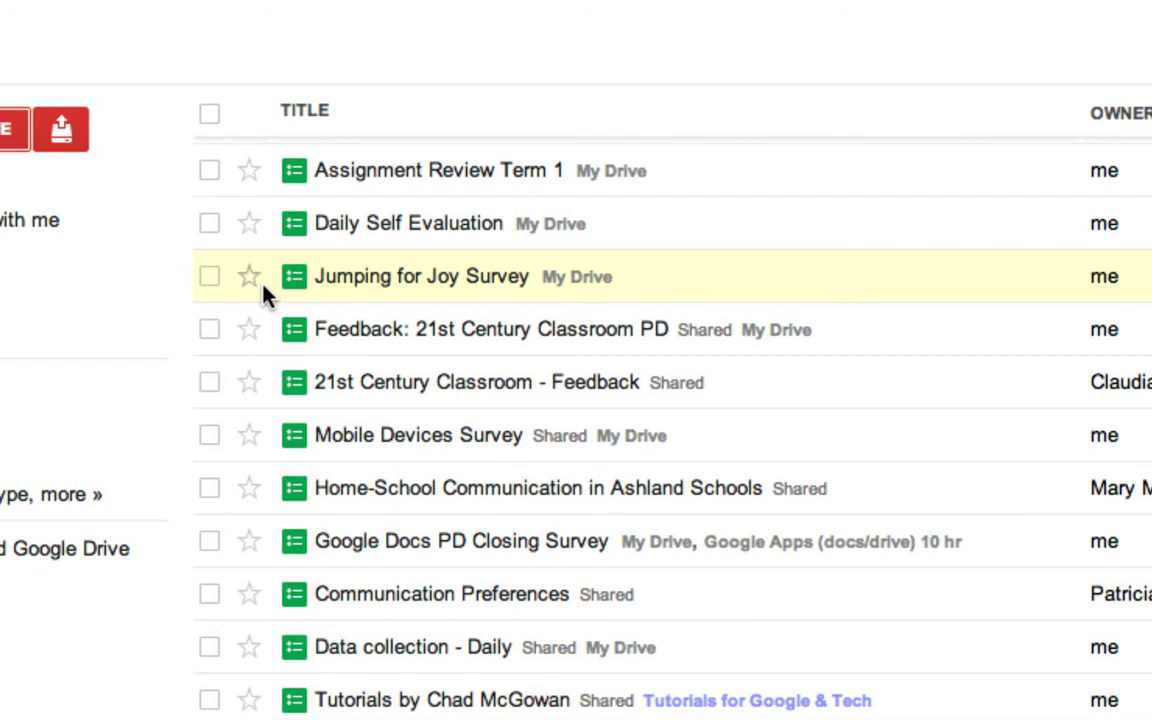
pyautogui.scroll(5, 263, 290)
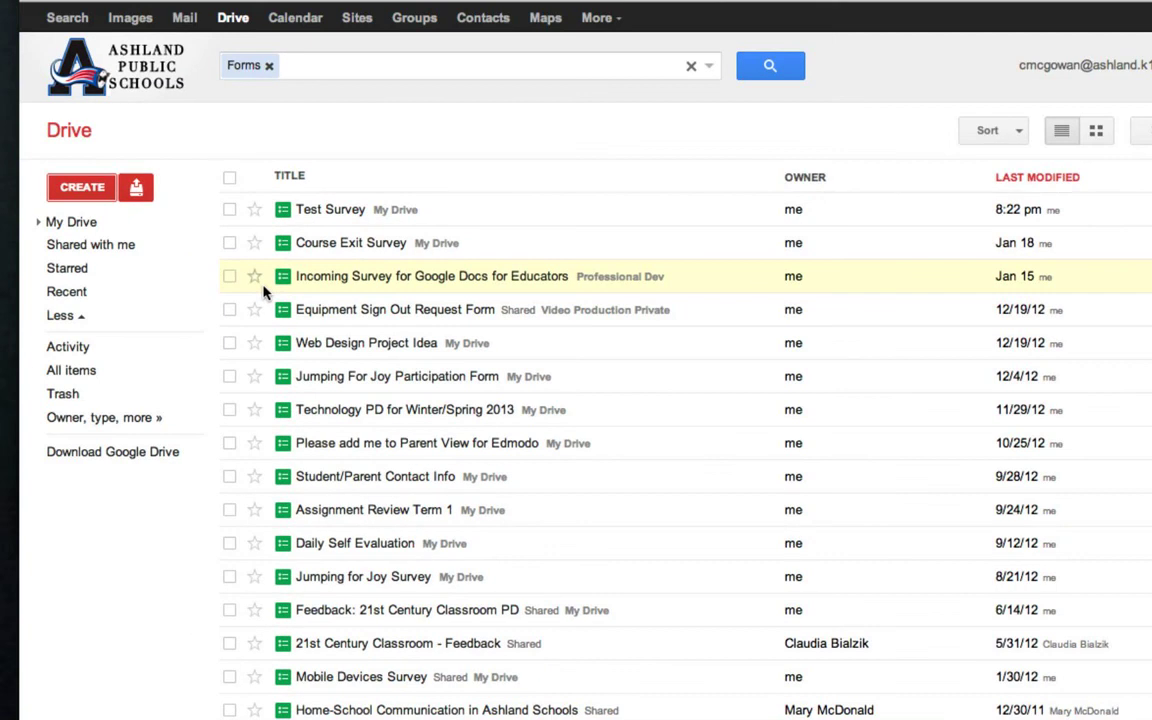